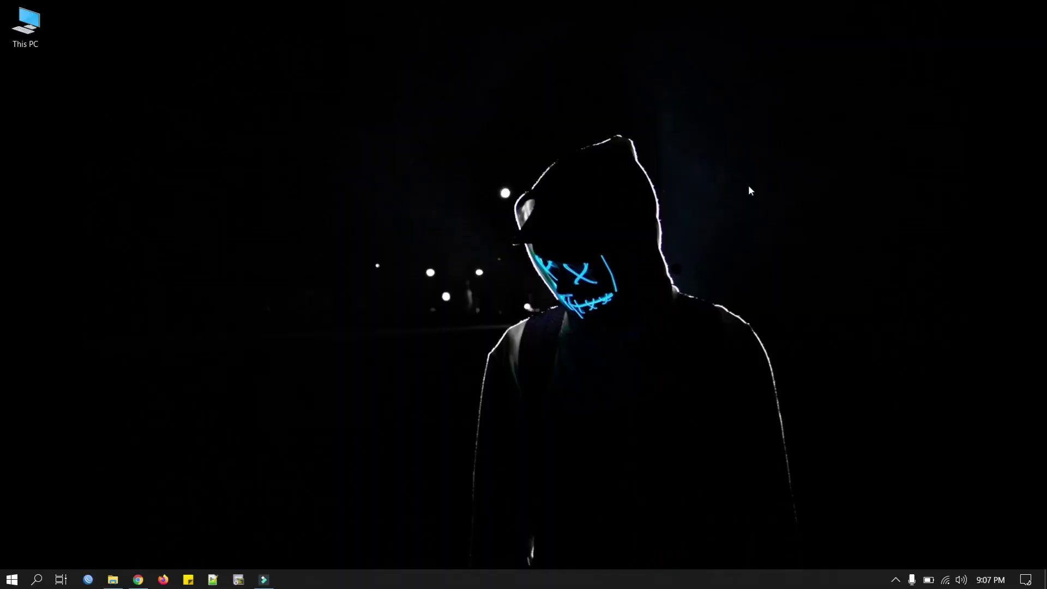
- Open the GNS3 Version 2.1.15 release page on GitHub in the browser
{"action": "key", "text": "super+a"}
{"action": "left_click", "coordinate": [138, 580]}
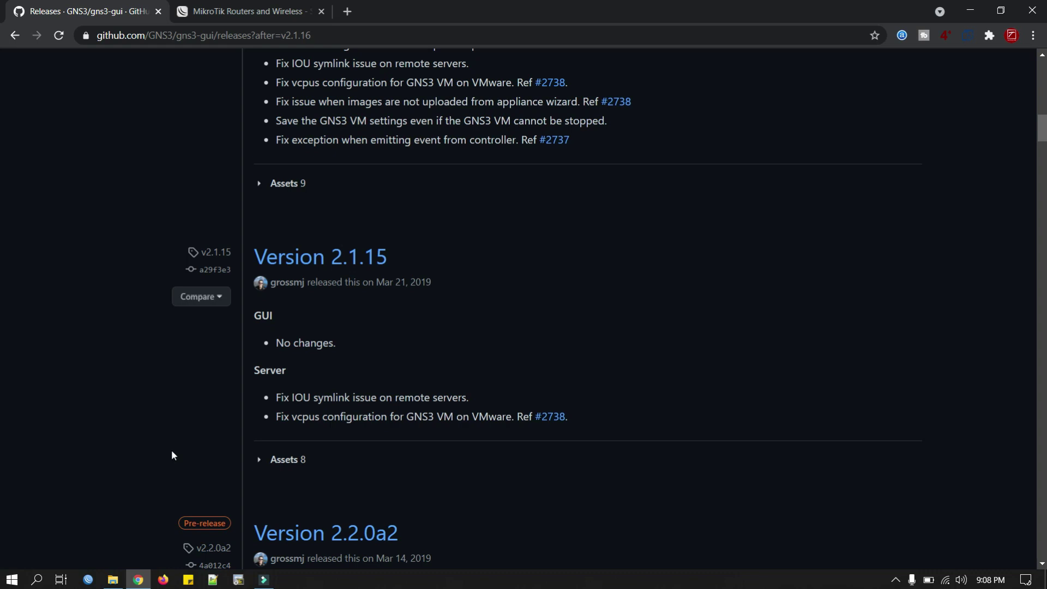
{"action": "left_click", "coordinate": [359, 267]}
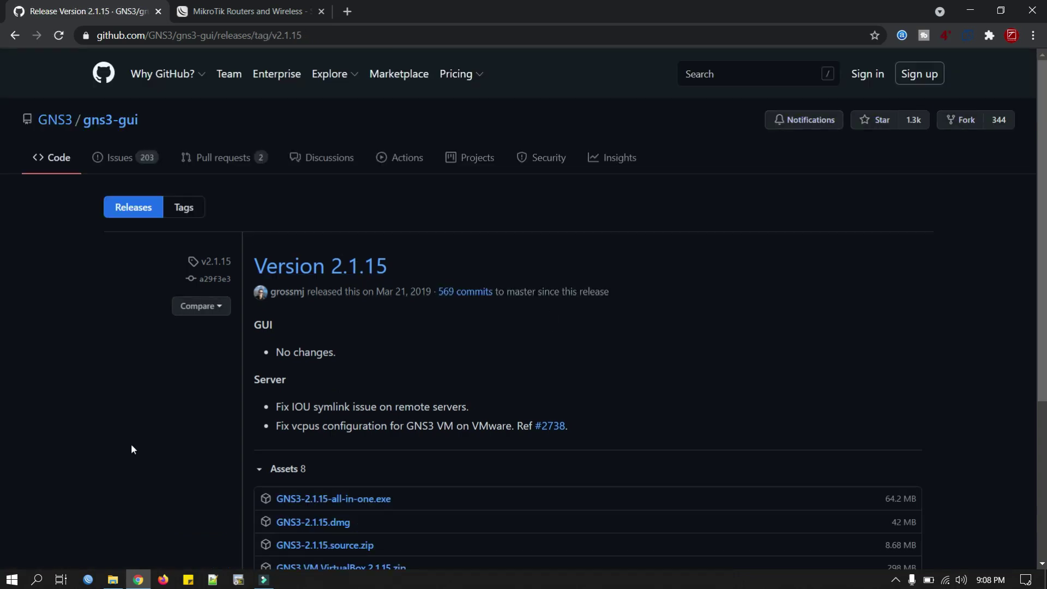
{"action": "scroll", "coordinate": [131, 449], "scroll_direction": "down", "scroll_amount": 4}
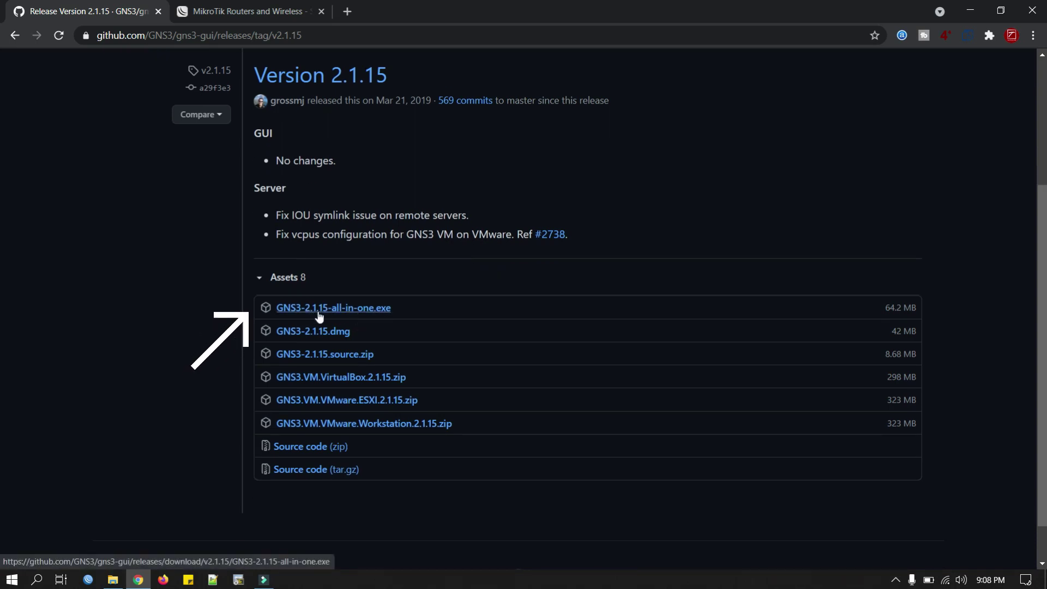
- Start downloading GNS3-2.1.15-all-in-one.exe and GNS3.VM.VMware.Workstation.2.1.15.zip, then cancel both
{"action": "left_click", "coordinate": [375, 311]}
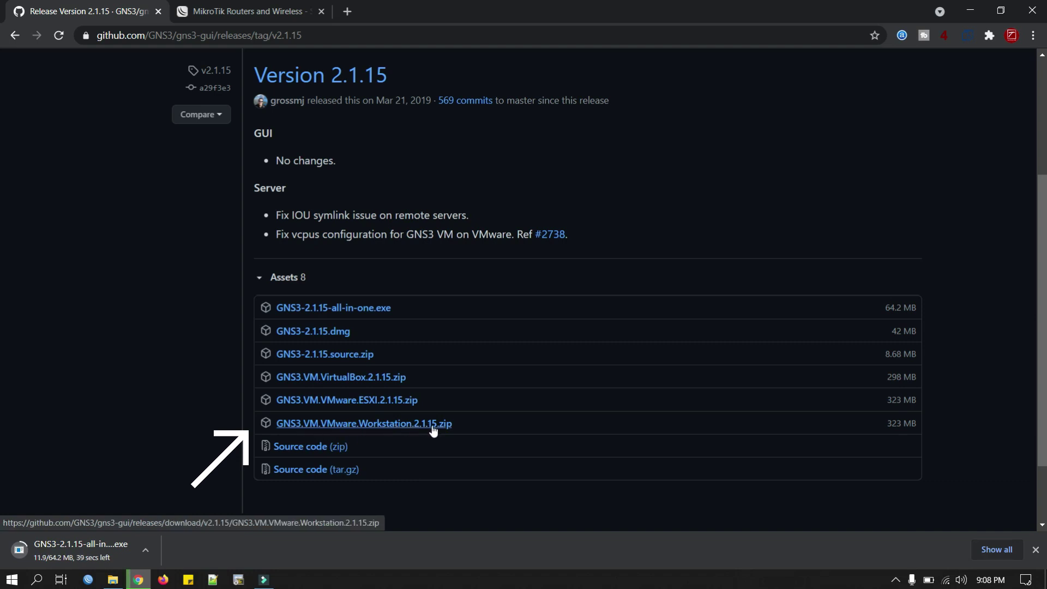
{"action": "left_click", "coordinate": [396, 428]}
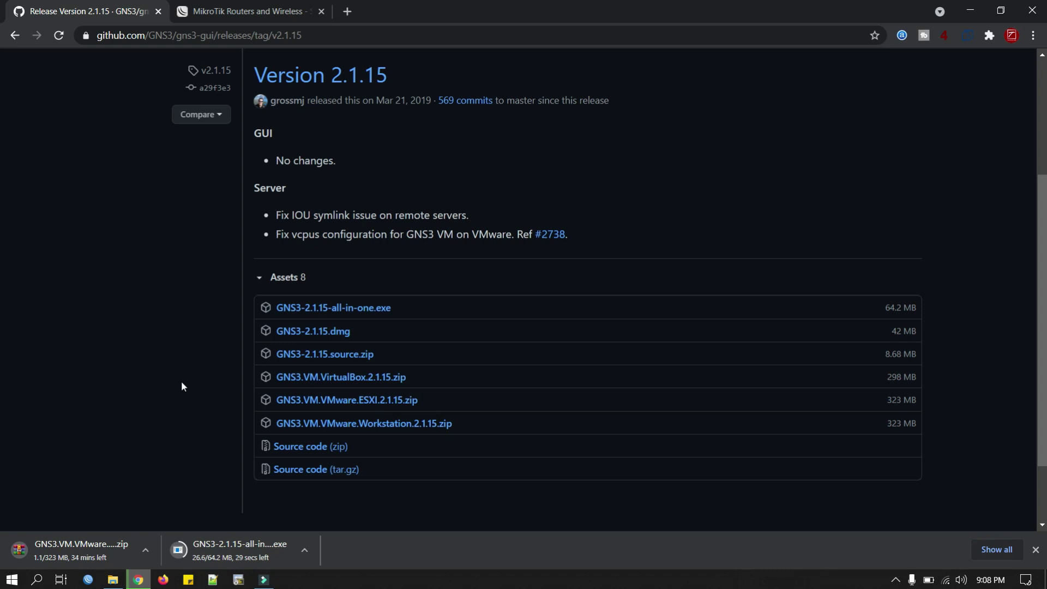
{"action": "left_click", "coordinate": [145, 549]}
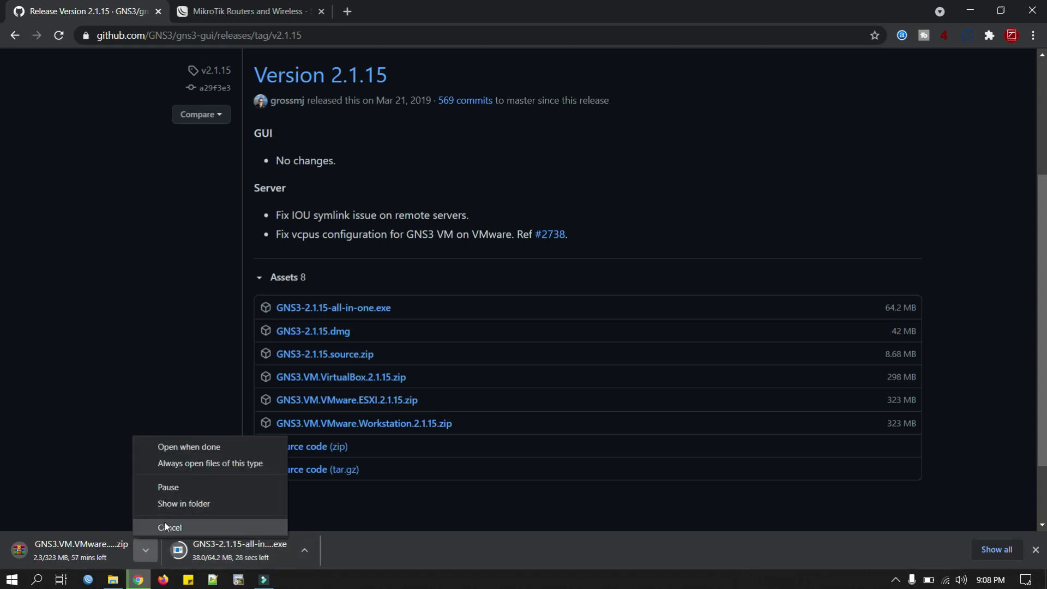
{"action": "left_click", "coordinate": [165, 527]}
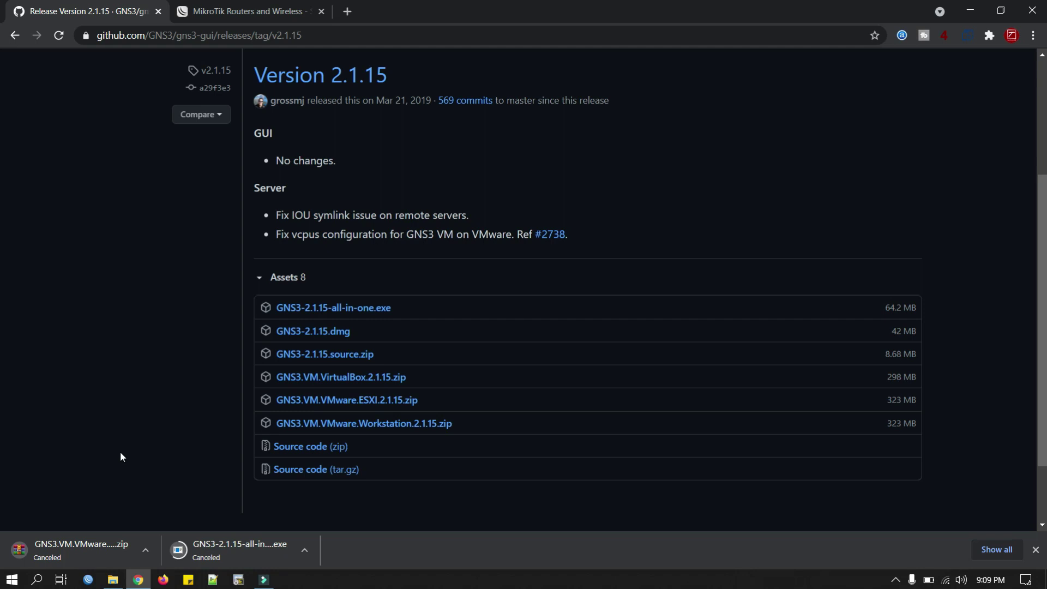
- Browse vmware.com's store to the priced product lineup, then return to the MikroTik download tab
{"action": "left_click", "coordinate": [347, 13]}
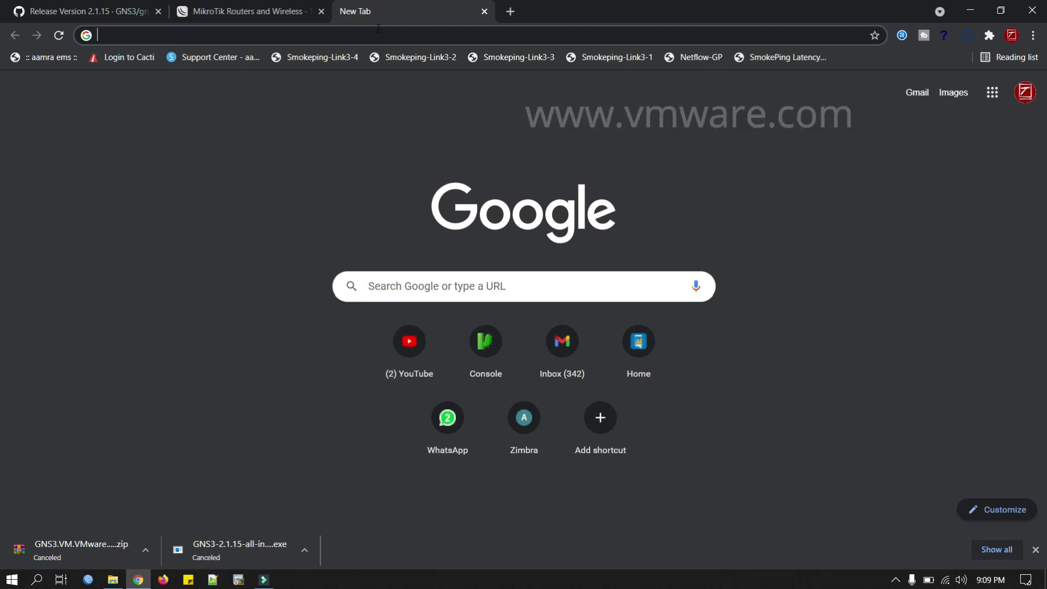
{"action": "type", "text": "v"}
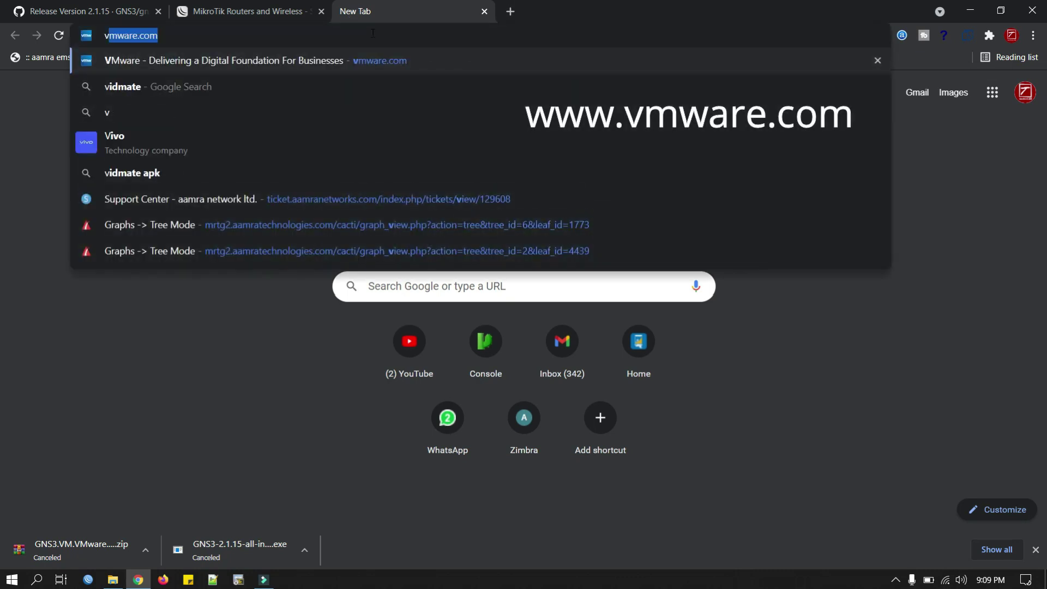
{"action": "key", "text": "Return"}
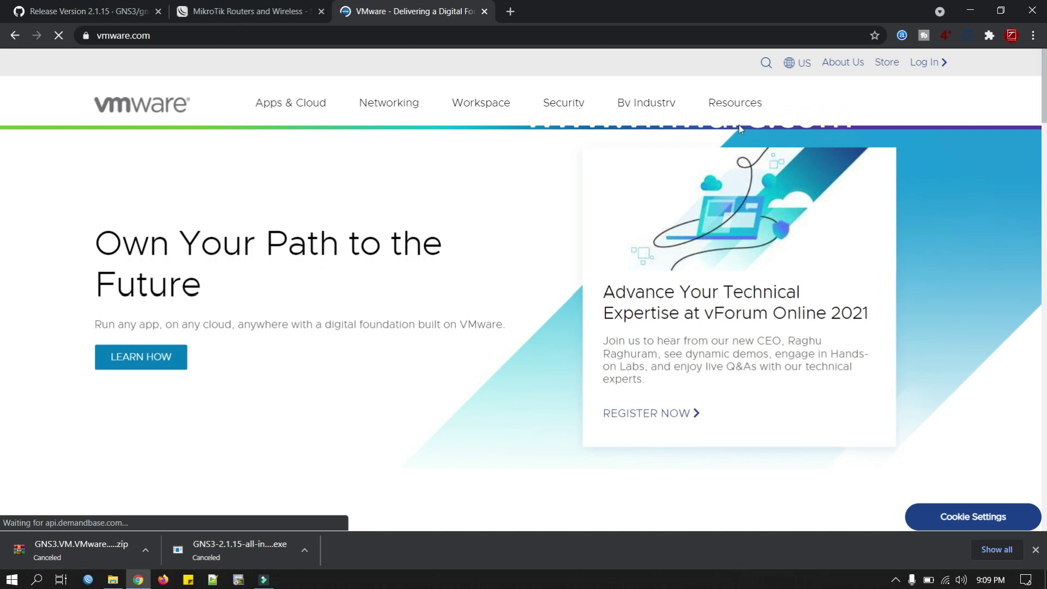
{"action": "left_click", "coordinate": [886, 65]}
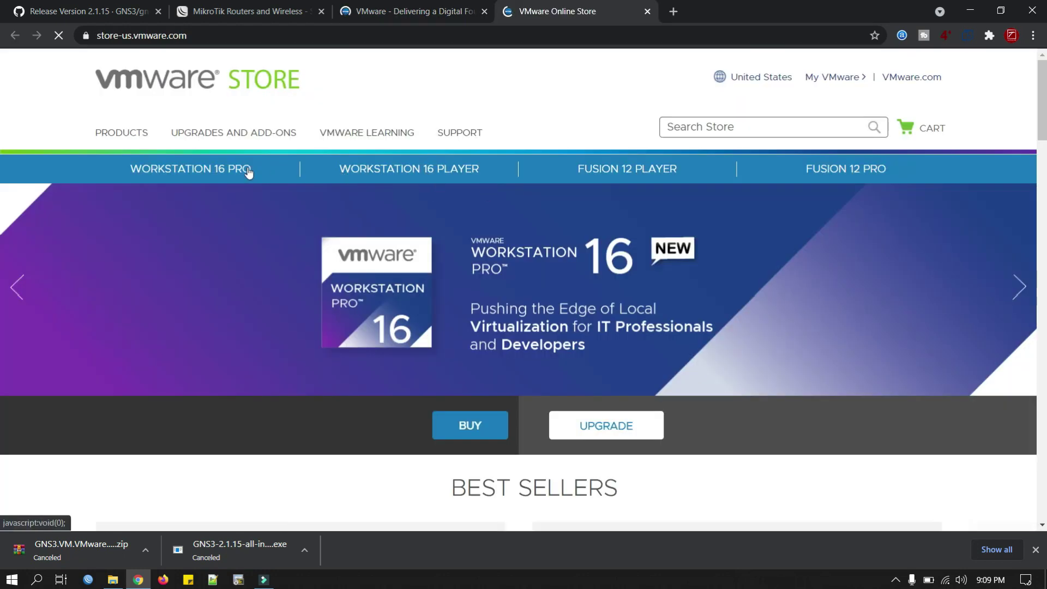
{"action": "left_click", "coordinate": [201, 173]}
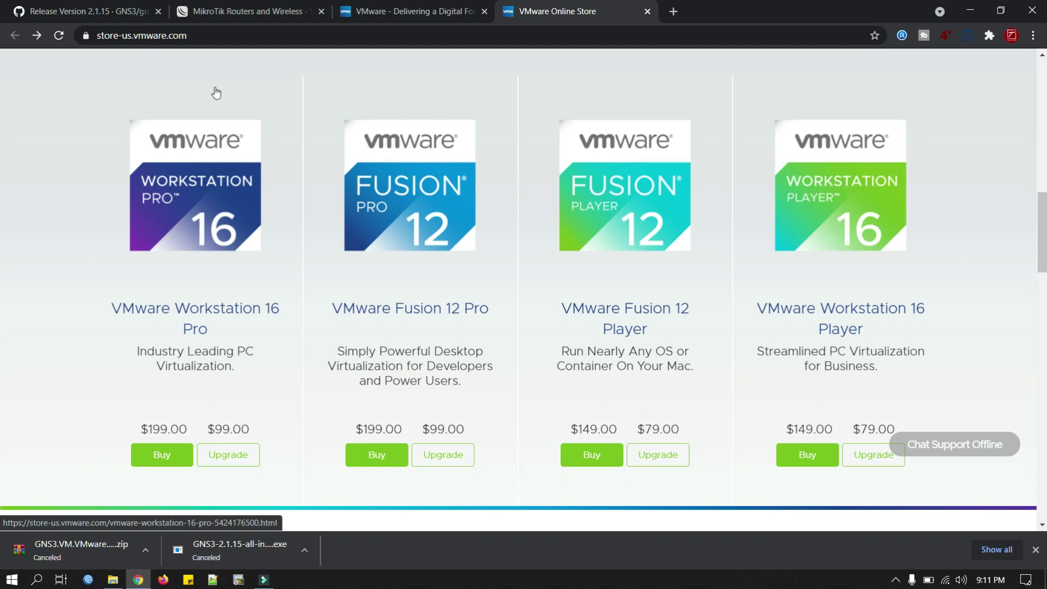
{"action": "left_click", "coordinate": [254, 7]}
- Scroll to Cloud Hosted Router and download the 6.48.3 raw disk image chr-6.48.3.img.zip
{"action": "left_click", "coordinate": [201, 39]}
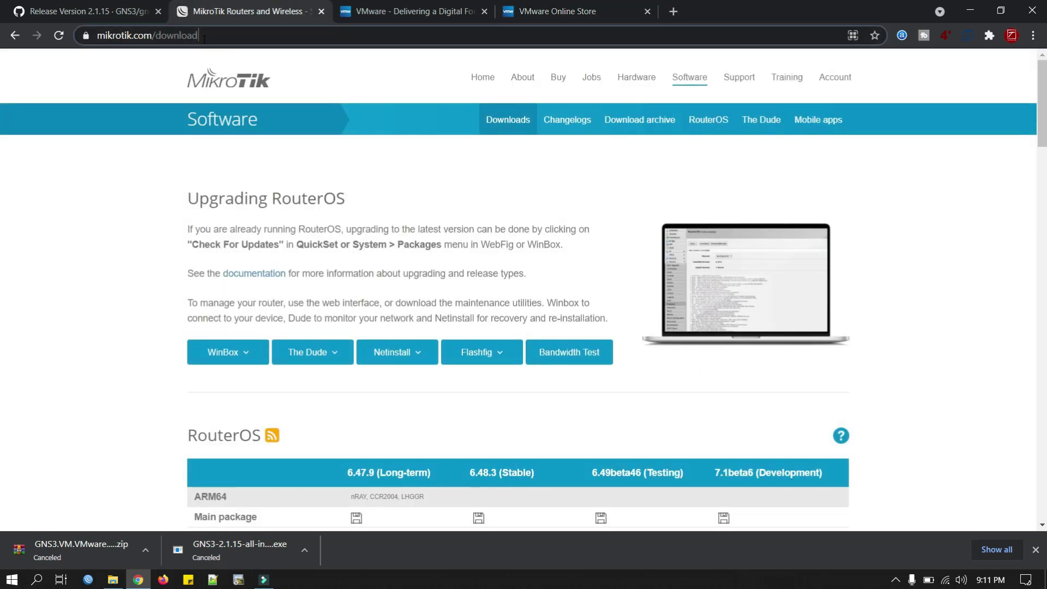
{"action": "left_click", "coordinate": [154, 334]}
{"action": "scroll", "coordinate": [155, 334], "scroll_direction": "down", "scroll_amount": 10}
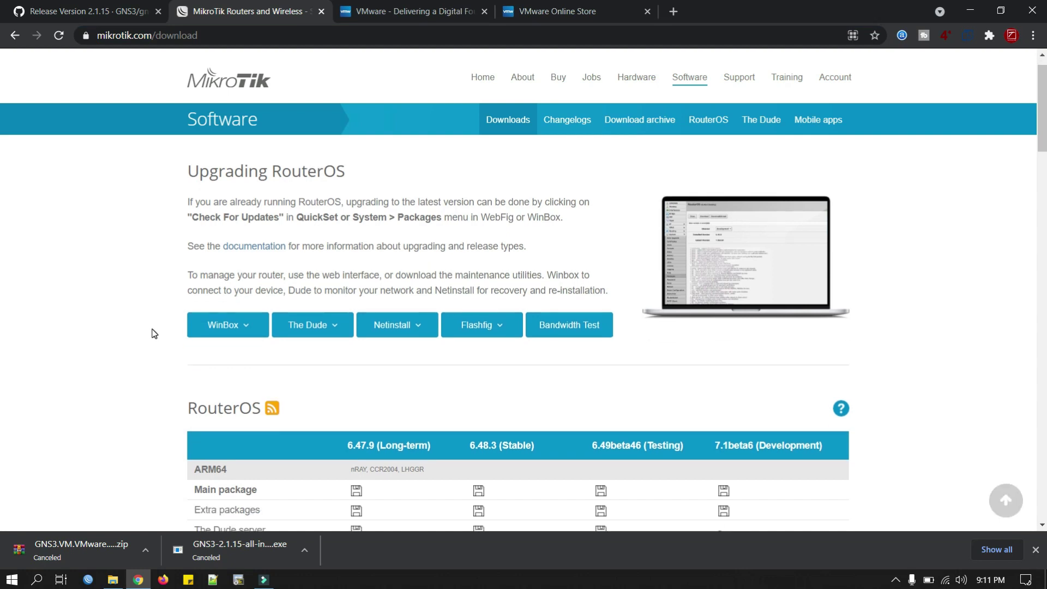
{"action": "scroll", "coordinate": [155, 334], "scroll_direction": "down", "scroll_amount": 8}
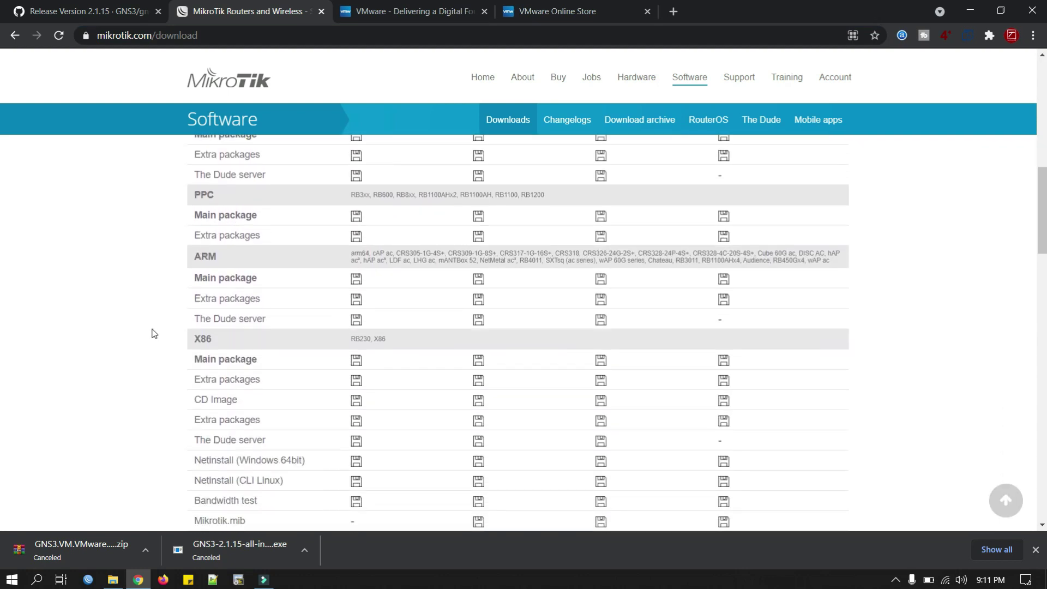
{"action": "scroll", "coordinate": [155, 334], "scroll_direction": "down", "scroll_amount": 3}
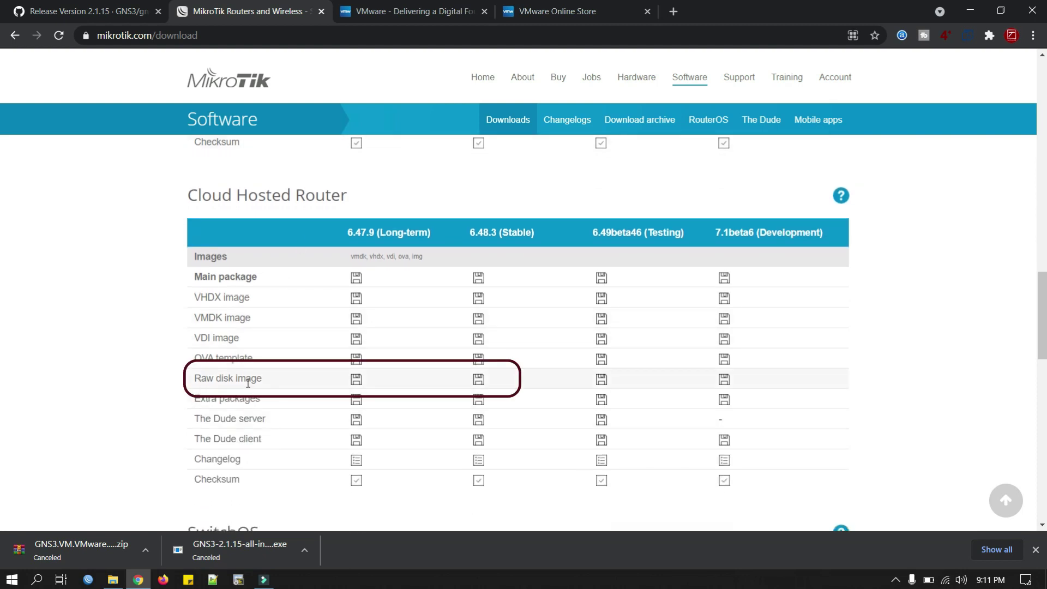
{"action": "left_click", "coordinate": [480, 384]}
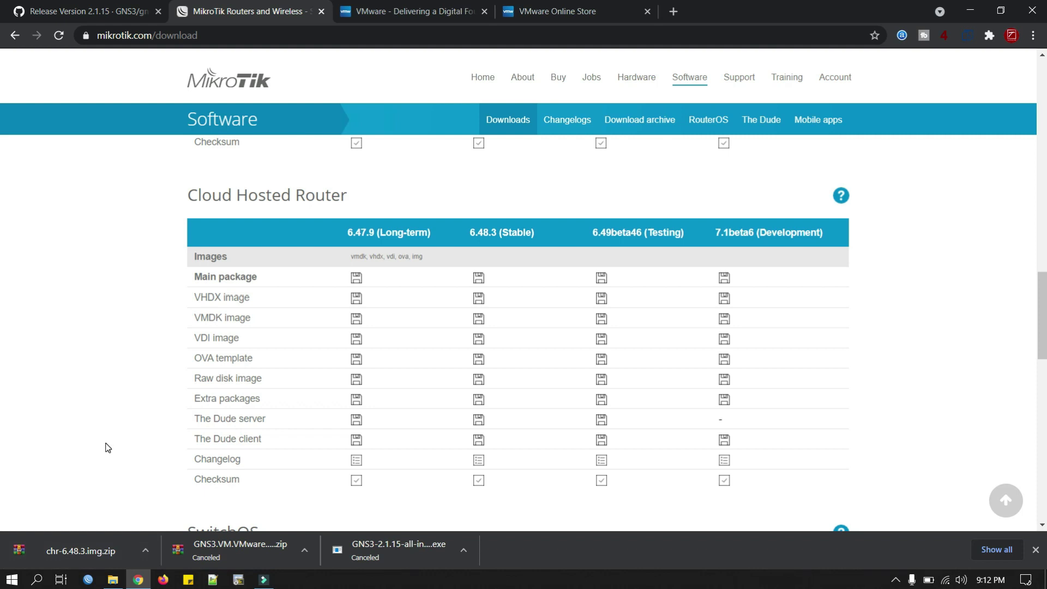
- Launch GNS3-2.1.15-all-in-one.exe, accept the license and keep the default Start Menu folder
{"action": "left_click", "coordinate": [113, 579]}
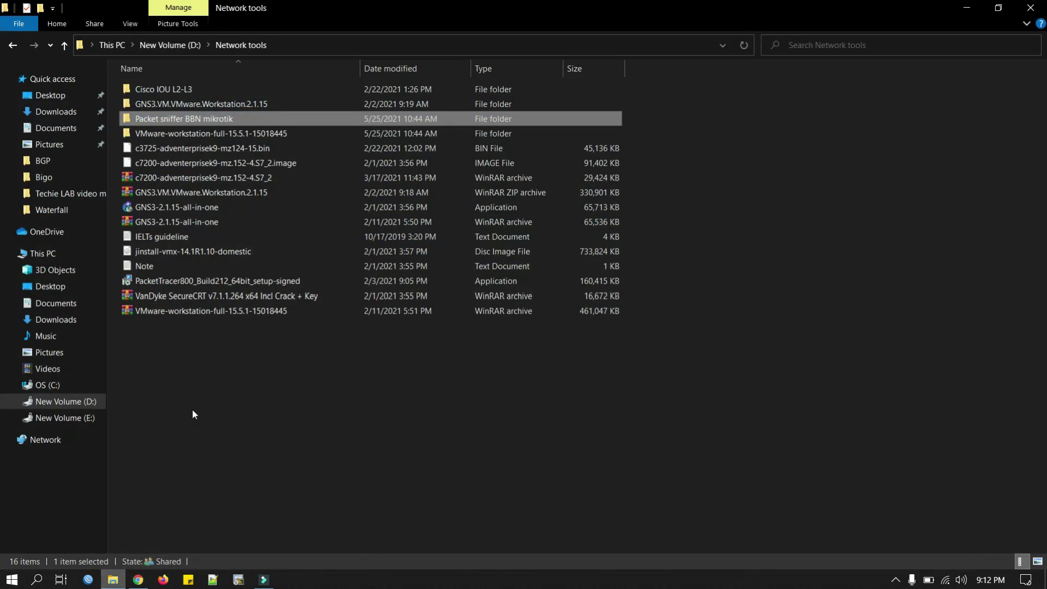
{"action": "left_click", "coordinate": [229, 208]}
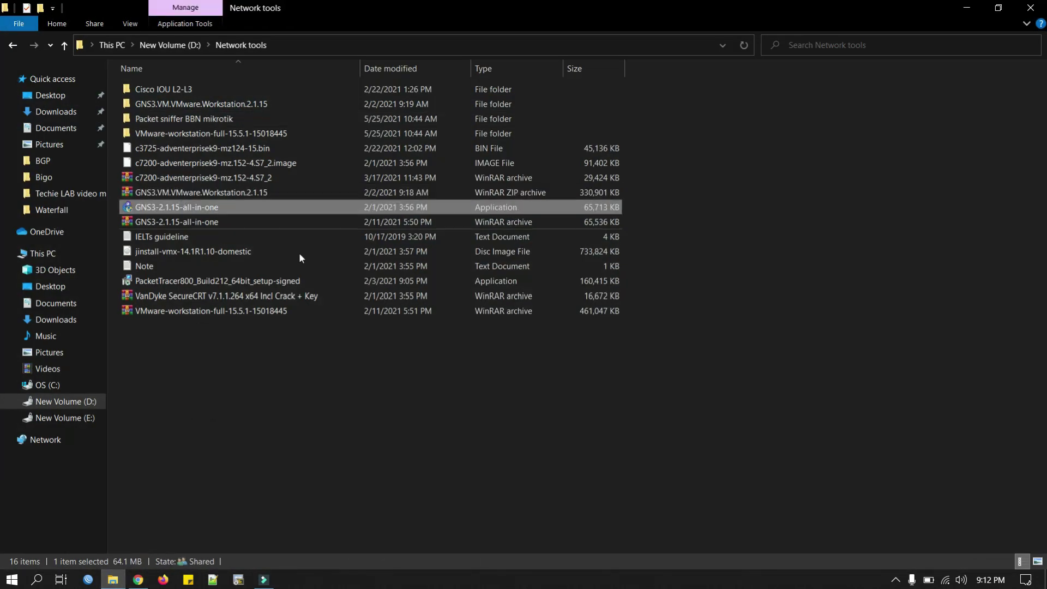
{"action": "double_click", "coordinate": [177, 210]}
{"action": "left_click", "coordinate": [600, 401]}
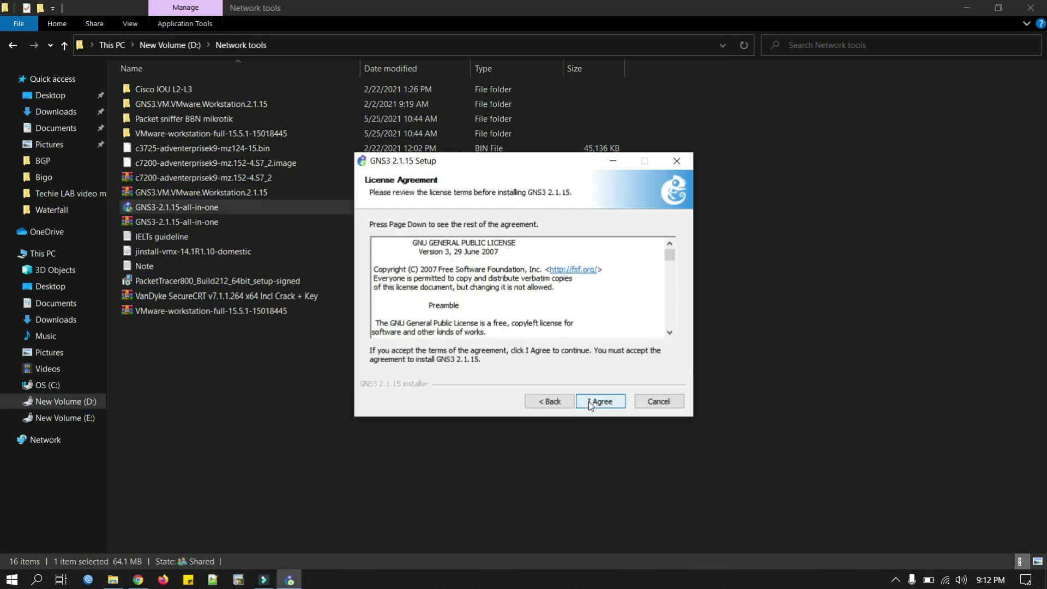
{"action": "left_click", "coordinate": [605, 409]}
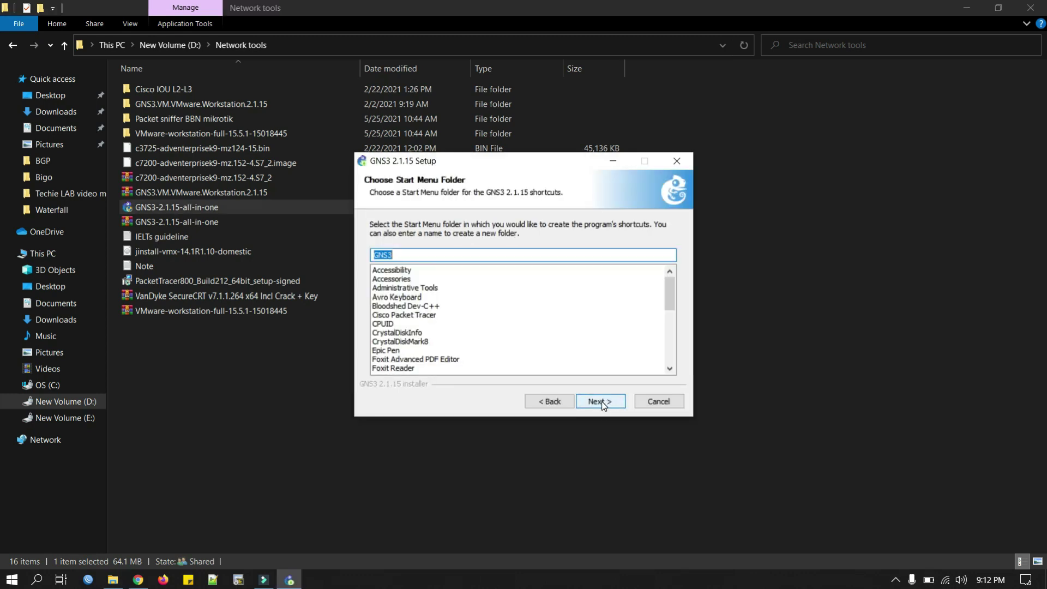
{"action": "left_click", "coordinate": [602, 405]}
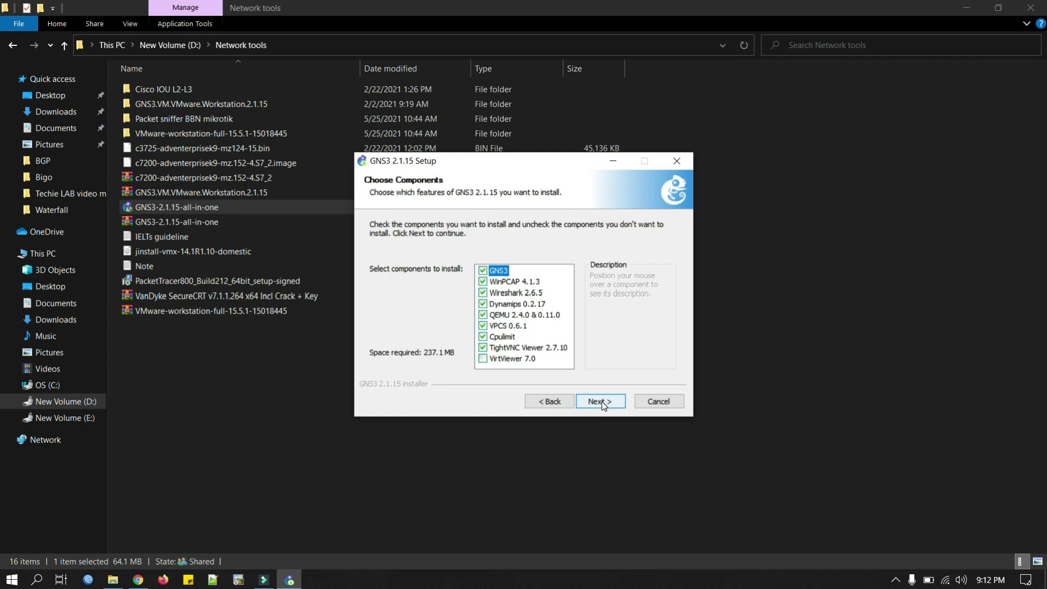
- Include VirtViewer 7.0 and install GNS3 to the default folder
{"action": "mouse_move", "coordinate": [482, 361]}
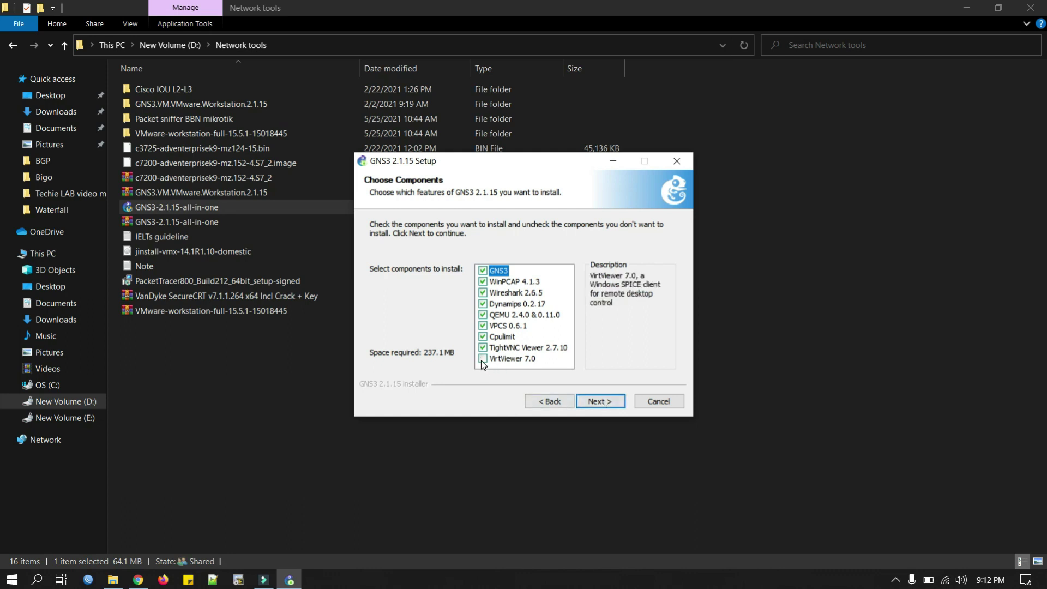
{"action": "left_click", "coordinate": [484, 361]}
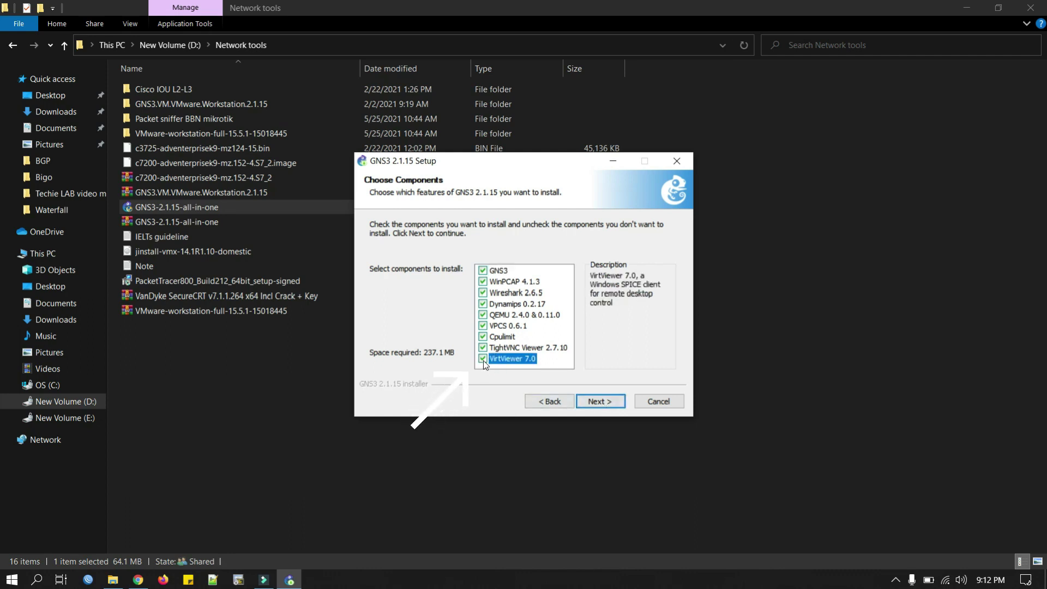
{"action": "left_click", "coordinate": [607, 406]}
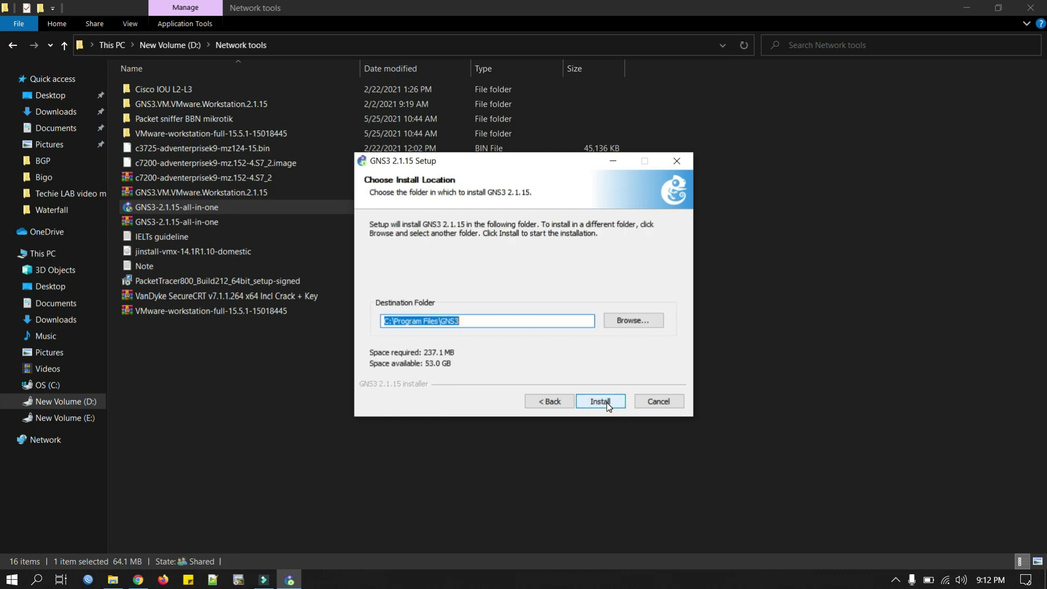
{"action": "left_click", "coordinate": [607, 403]}
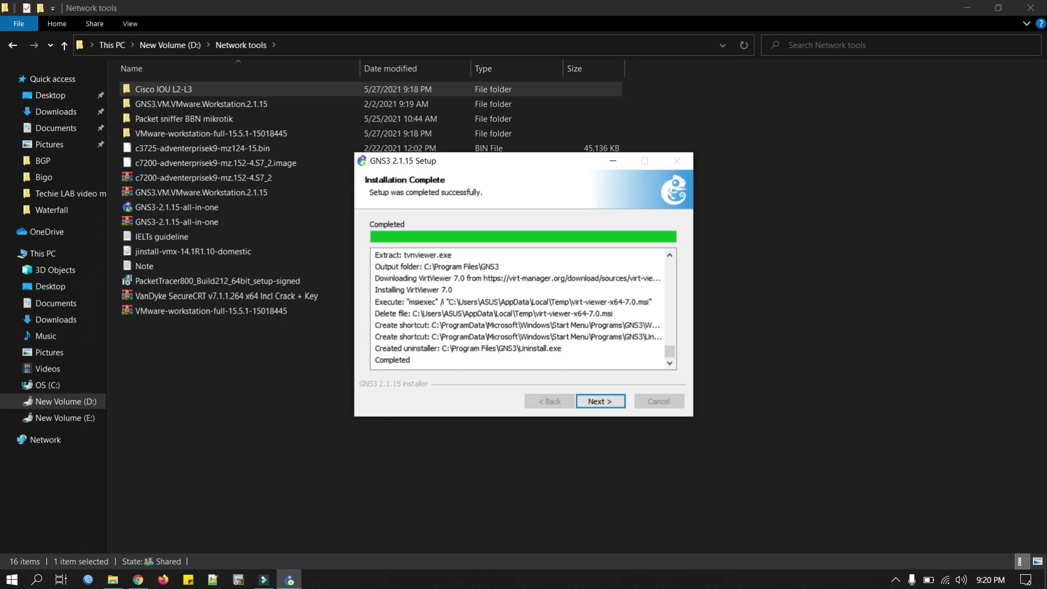
- Skip the Solarwinds toolset offer and finish the GNS3 installer
{"action": "left_click", "coordinate": [600, 401]}
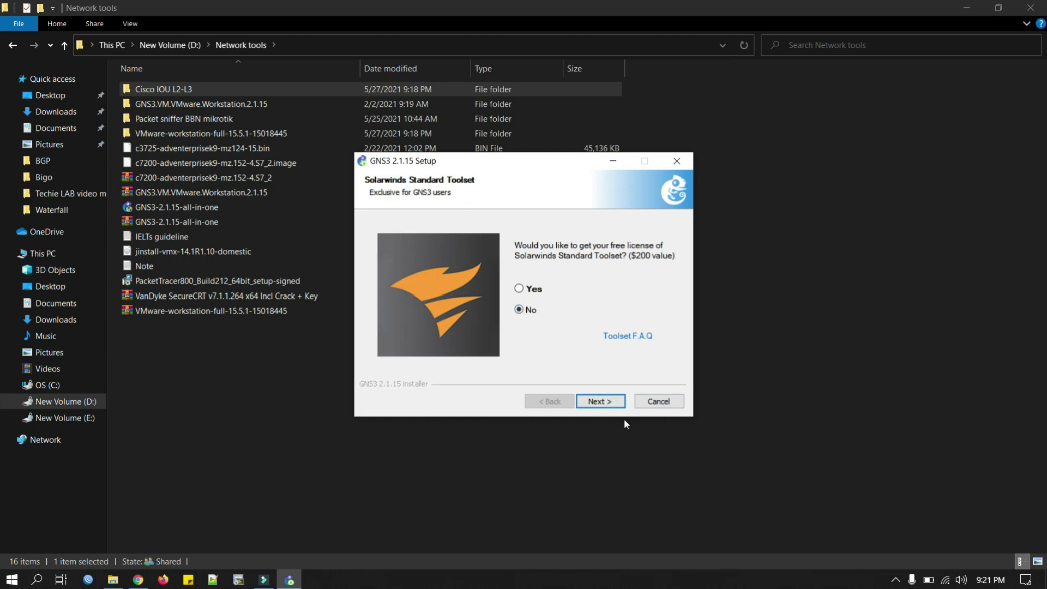
{"action": "left_click", "coordinate": [600, 402]}
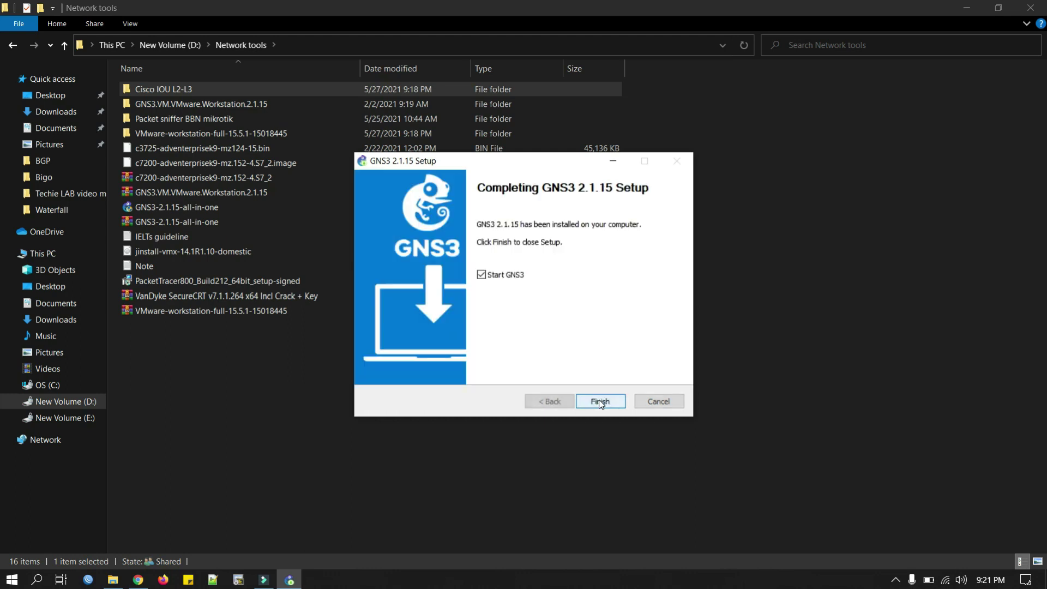
{"action": "left_click", "coordinate": [600, 402]}
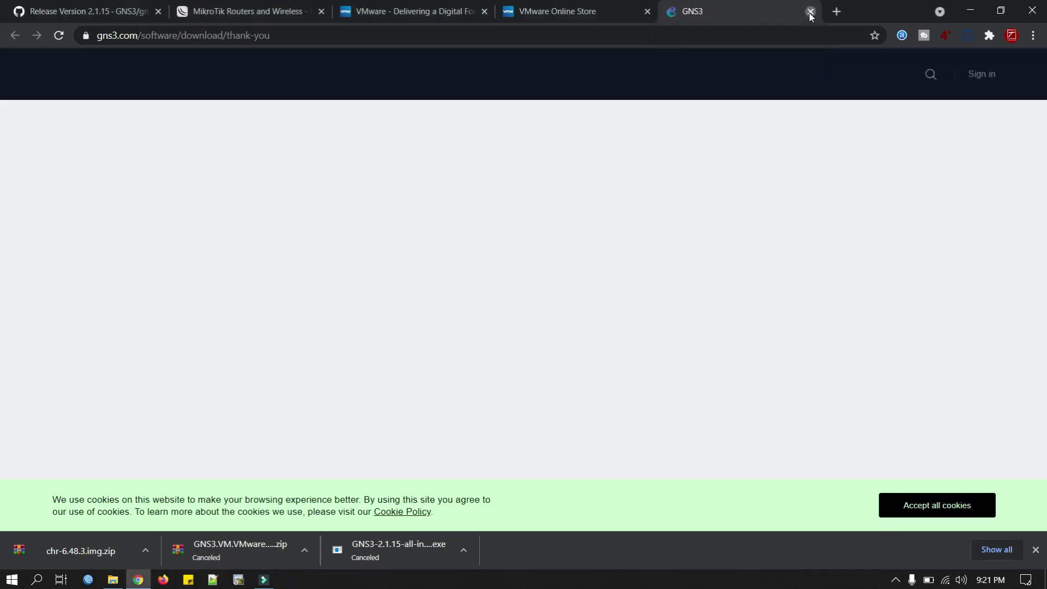
- Launch the VMware Workstation installer, accept the licence and keep the default install location
{"action": "left_click", "coordinate": [810, 11]}
{"action": "left_click", "coordinate": [965, 11]}
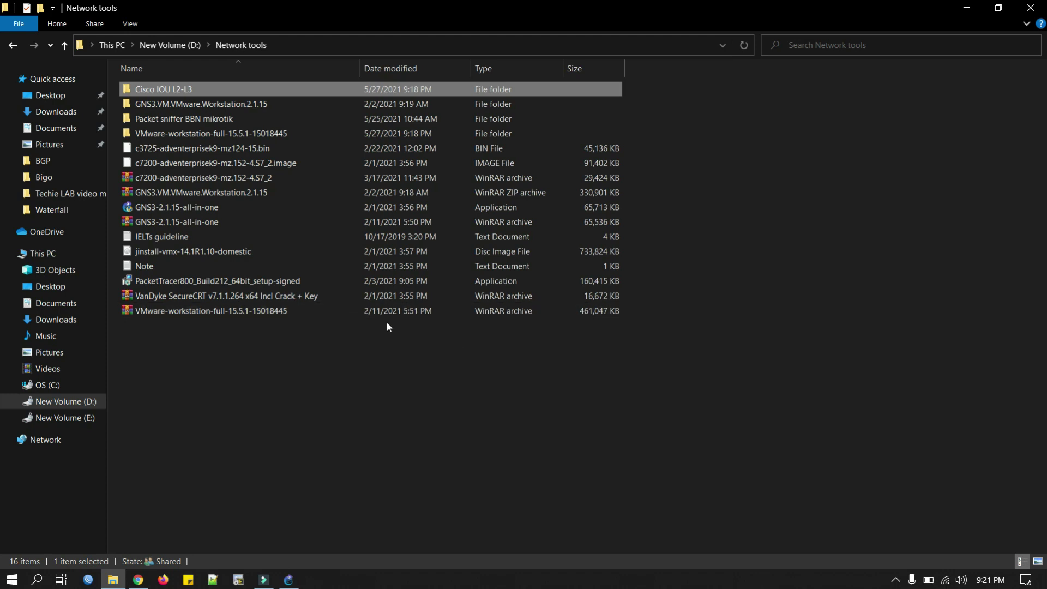
{"action": "double_click", "coordinate": [214, 136]}
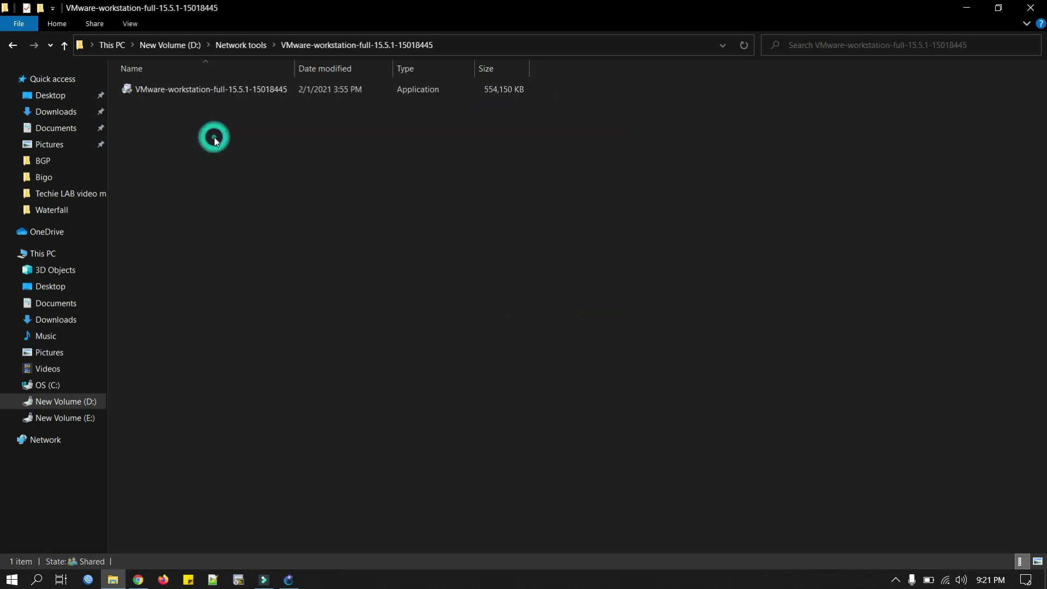
{"action": "left_click", "coordinate": [232, 89]}
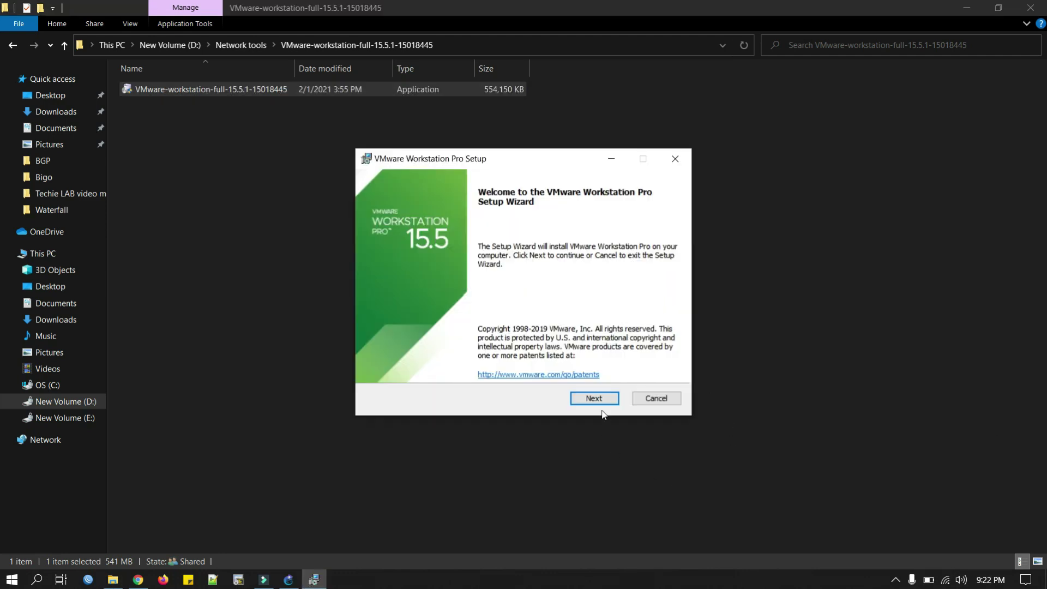
{"action": "left_click", "coordinate": [595, 399]}
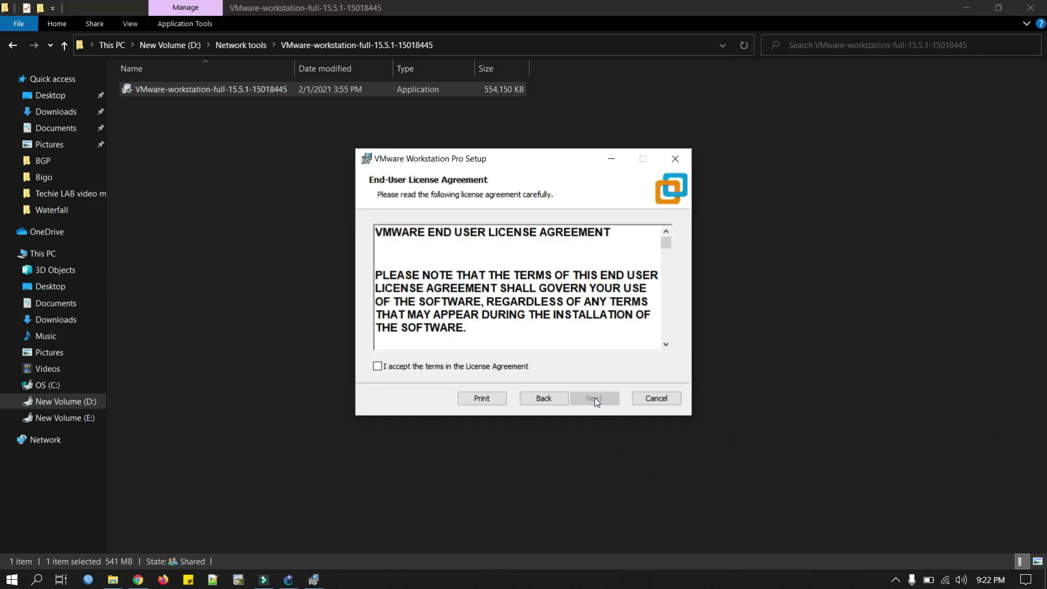
{"action": "left_click", "coordinate": [438, 365]}
{"action": "left_click", "coordinate": [588, 402]}
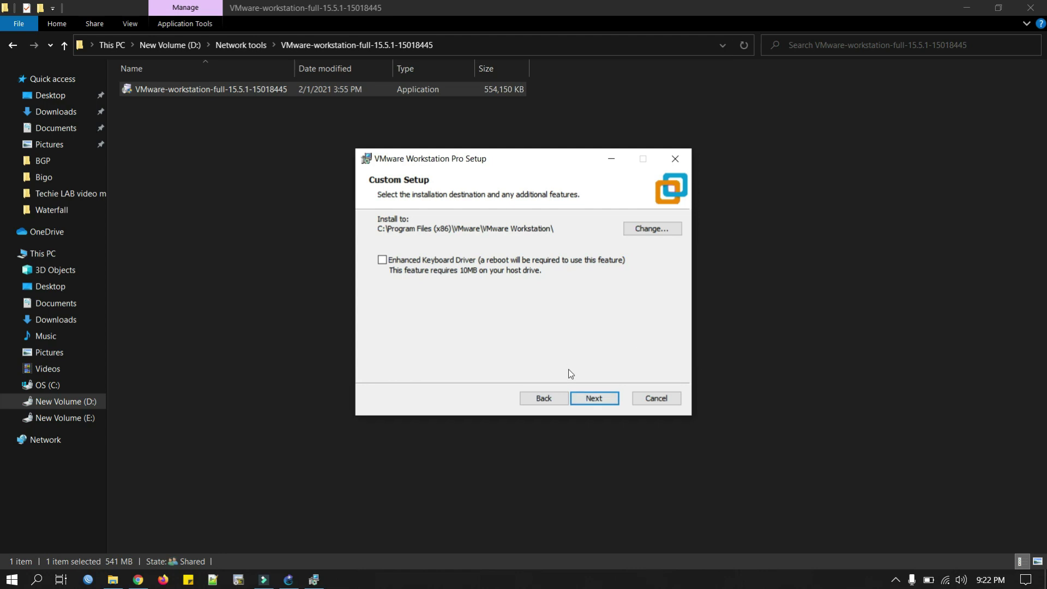
{"action": "left_click", "coordinate": [603, 403]}
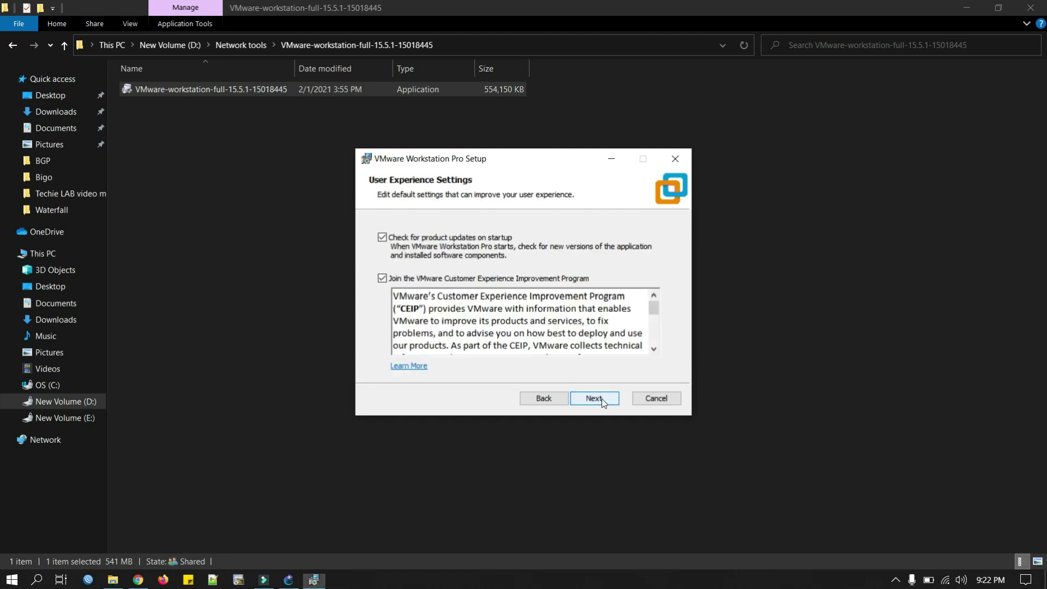
- Turn off startup update checks, CEIP and the desktop shortcut, then install and finish
{"action": "left_click", "coordinate": [383, 238]}
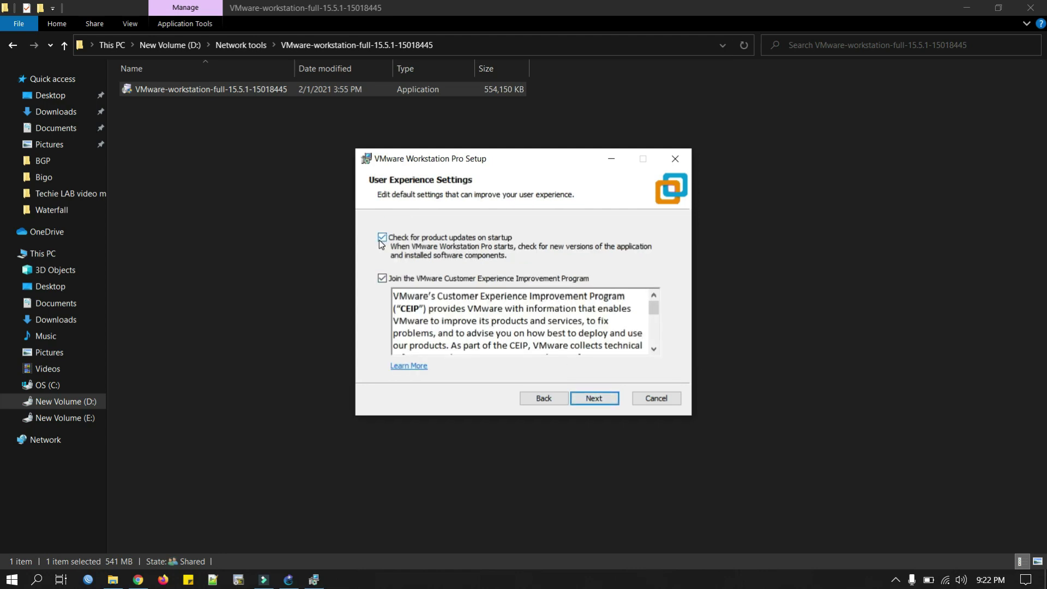
{"action": "left_click", "coordinate": [382, 279]}
{"action": "left_click", "coordinate": [596, 403]}
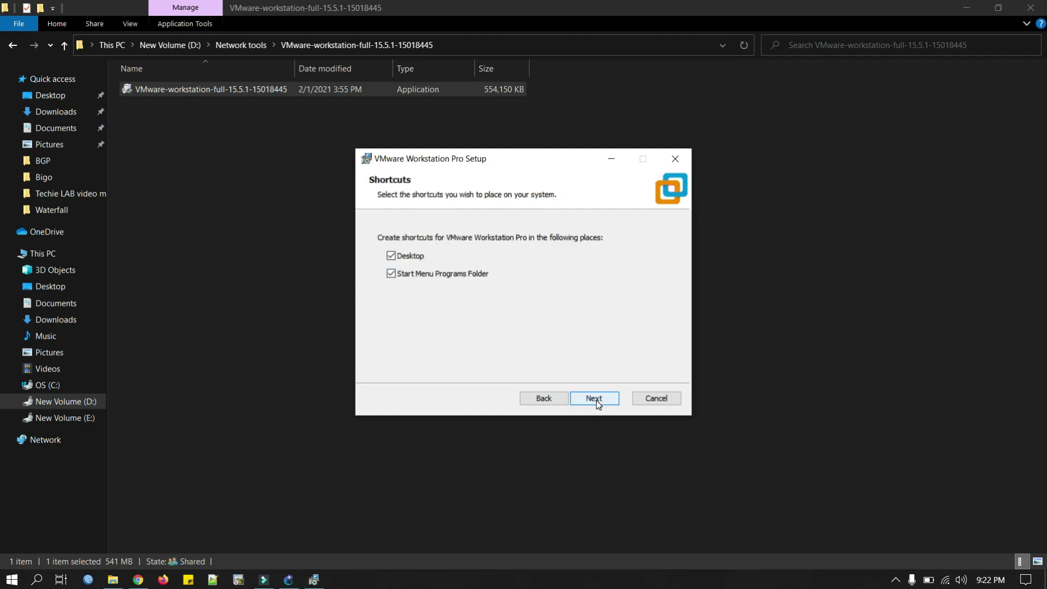
{"action": "left_click", "coordinate": [393, 257]}
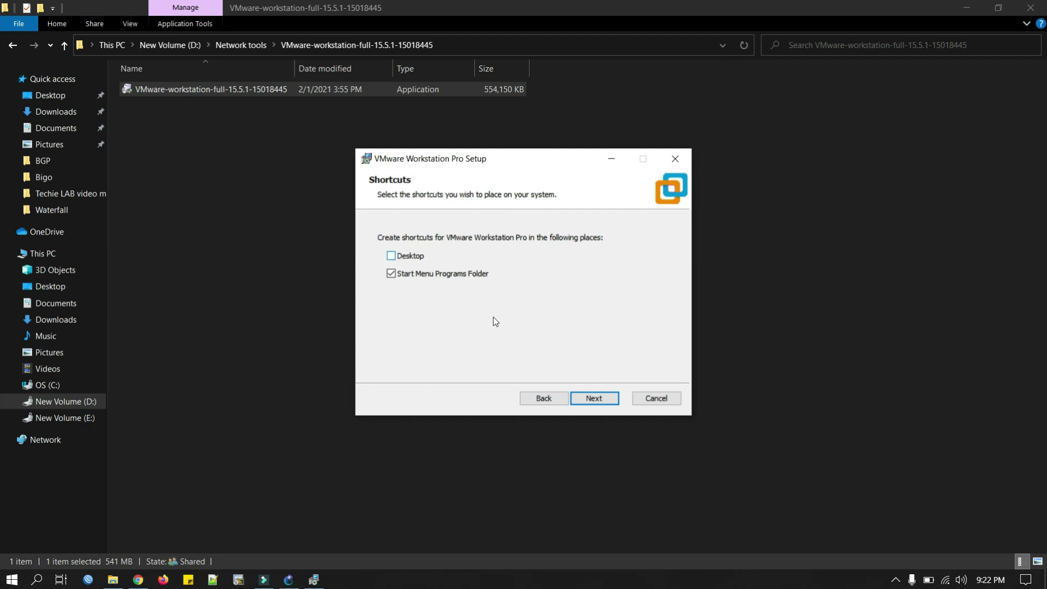
{"action": "left_click", "coordinate": [597, 399]}
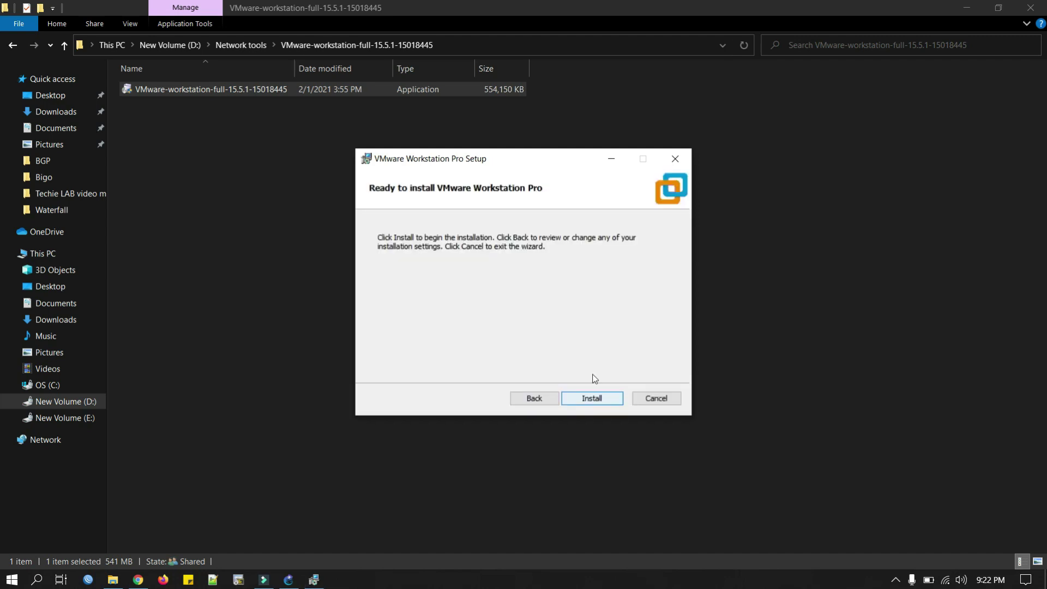
{"action": "left_click", "coordinate": [594, 403]}
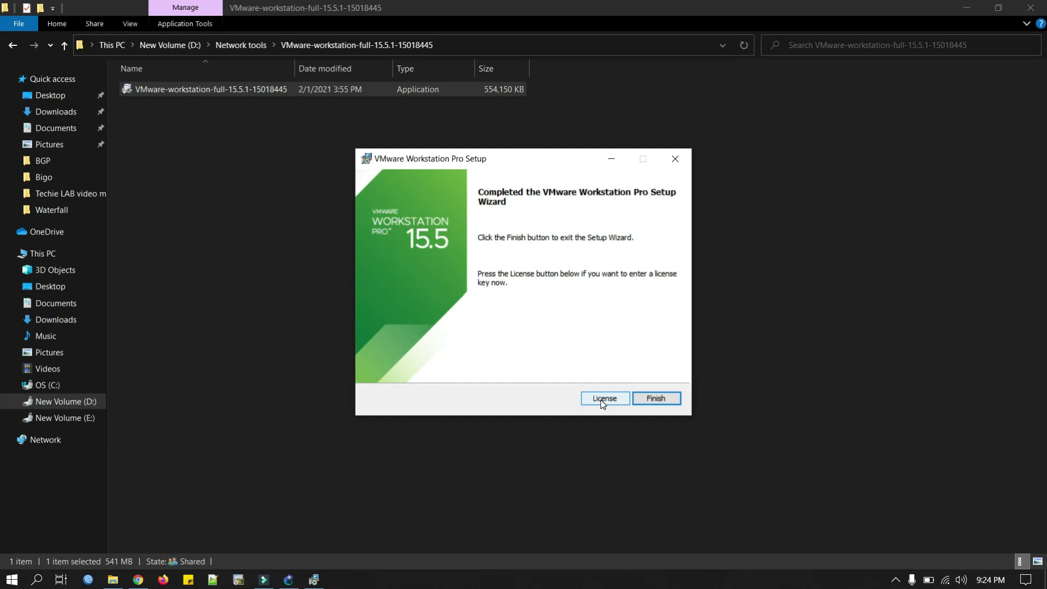
{"action": "left_click", "coordinate": [669, 401]}
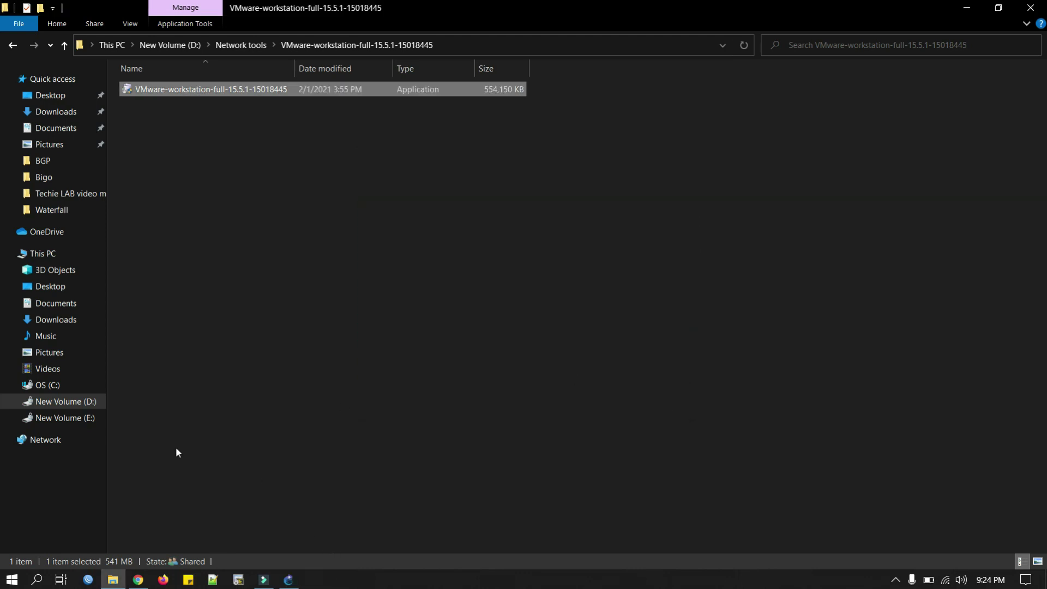
- Launch VMware Workstation Pro from Windows search and choose the 30-day trial
{"action": "left_click", "coordinate": [36, 579]}
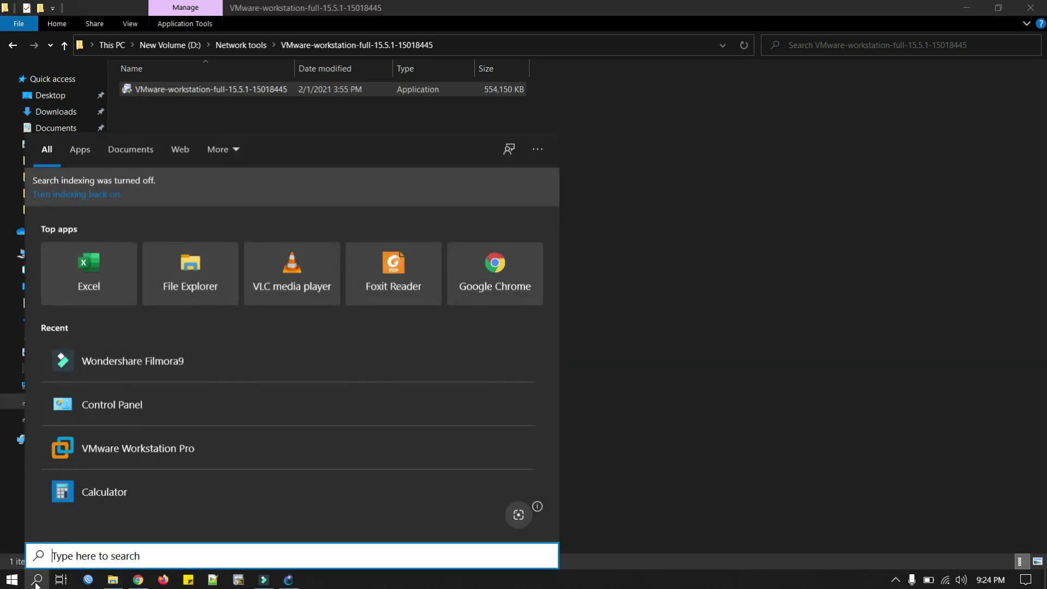
{"action": "type", "text": "vmwa"}
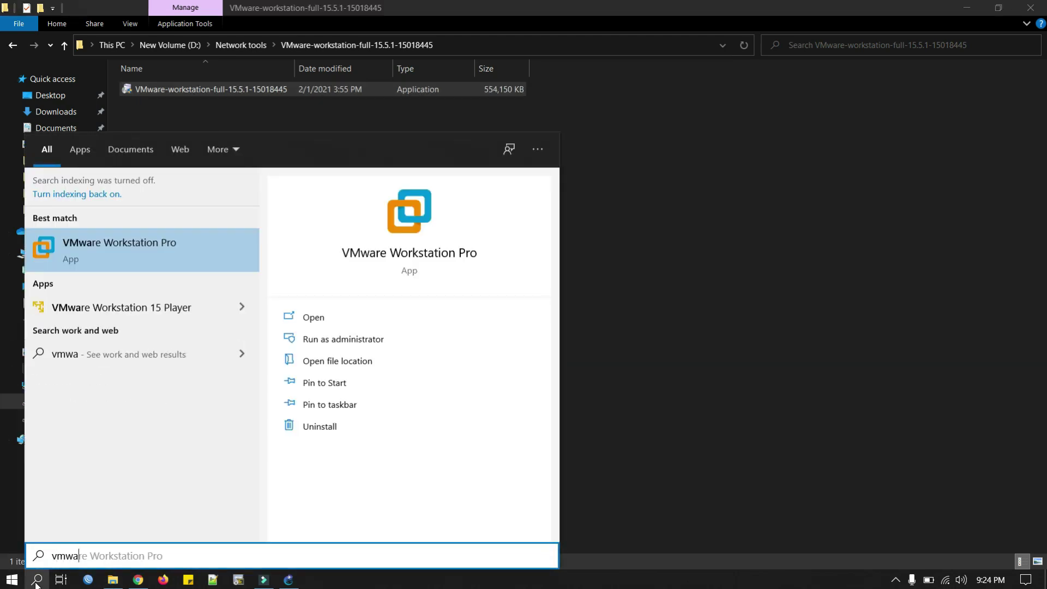
{"action": "left_click", "coordinate": [157, 255]}
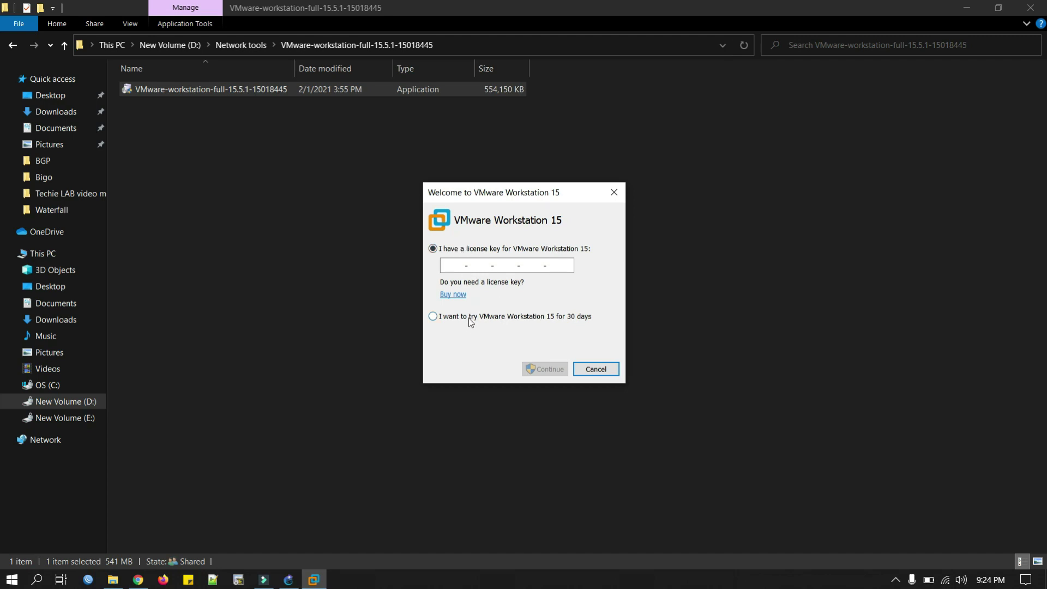
{"action": "left_click", "coordinate": [433, 316]}
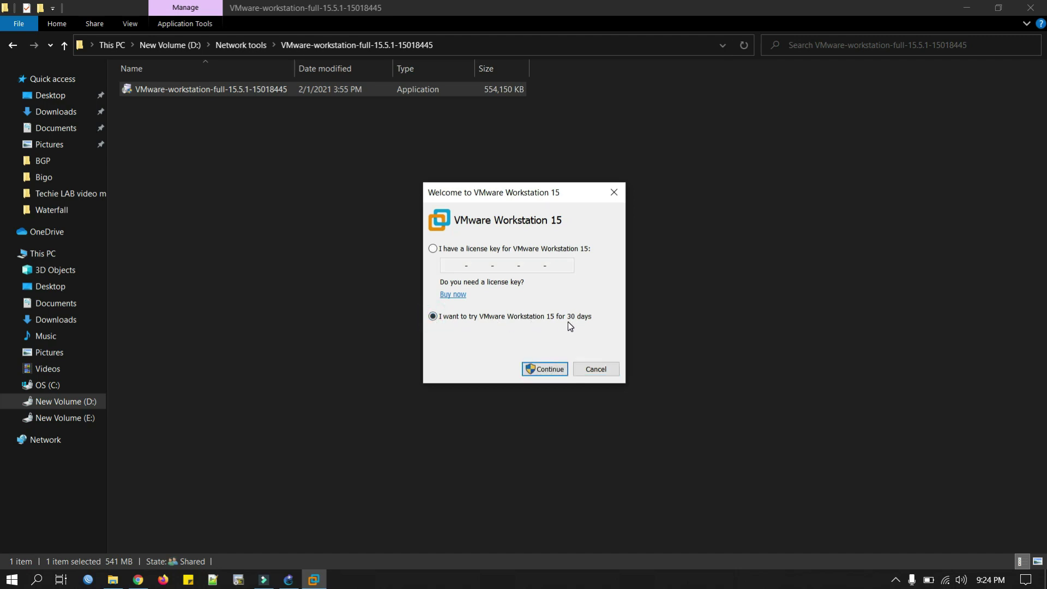
- Finish the trial welcome, then open the GNS3 VM appliance file for import
{"action": "left_click", "coordinate": [557, 371]}
{"action": "left_click", "coordinate": [549, 375]}
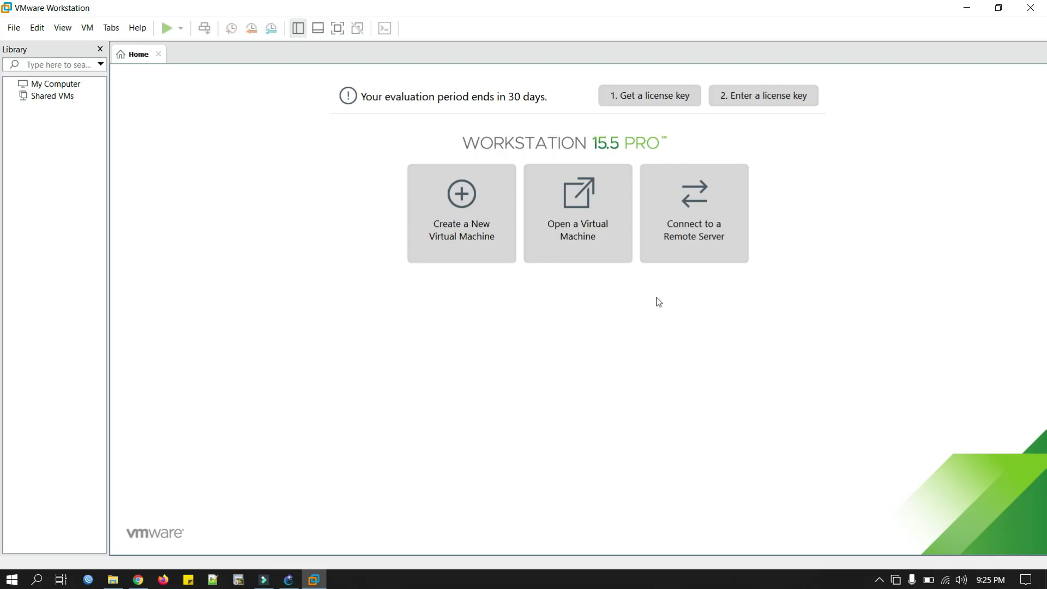
{"action": "left_click", "coordinate": [581, 242]}
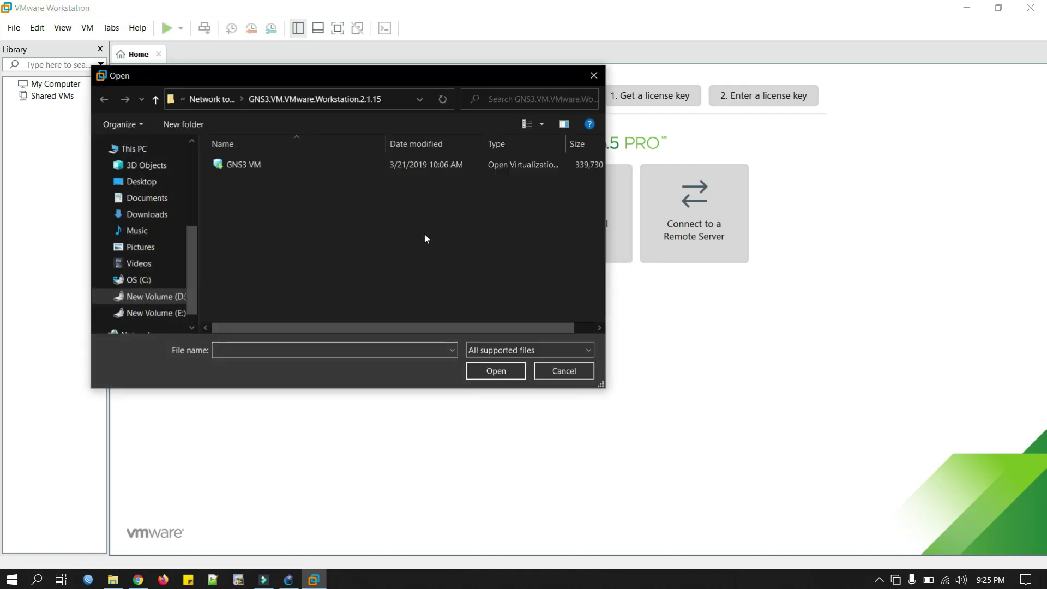
{"action": "left_click", "coordinate": [250, 166]}
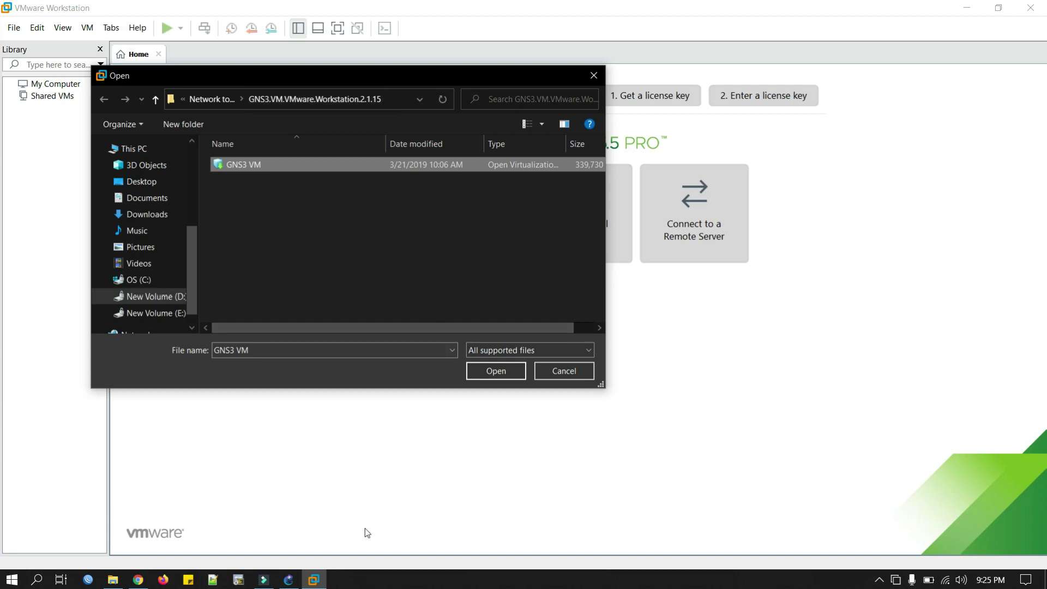
{"action": "left_click", "coordinate": [490, 372]}
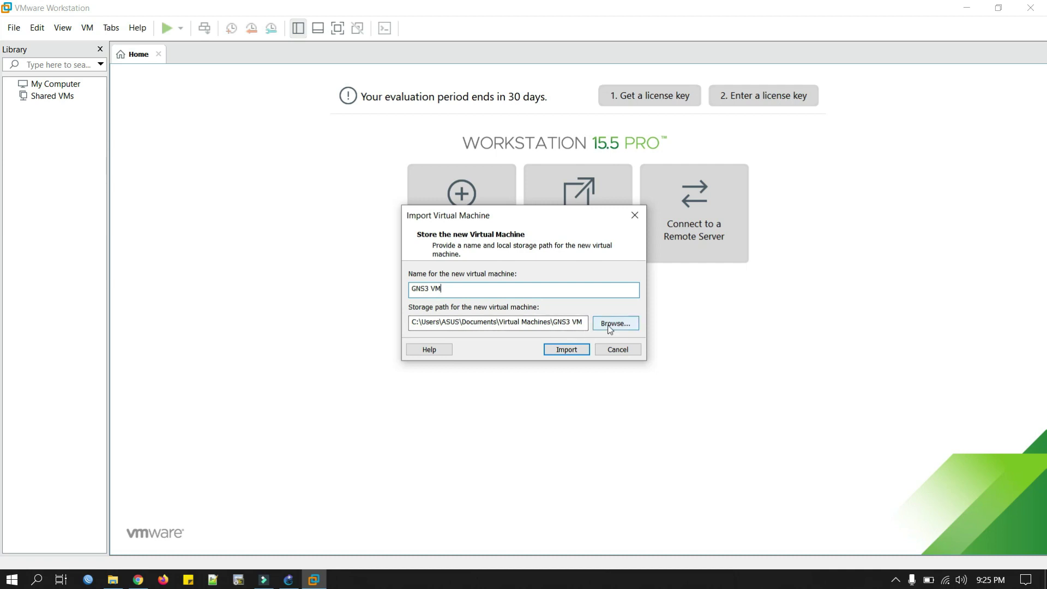
- Browse for a different storage folder and pick New Volume (D:)
{"action": "left_click", "coordinate": [607, 324]}
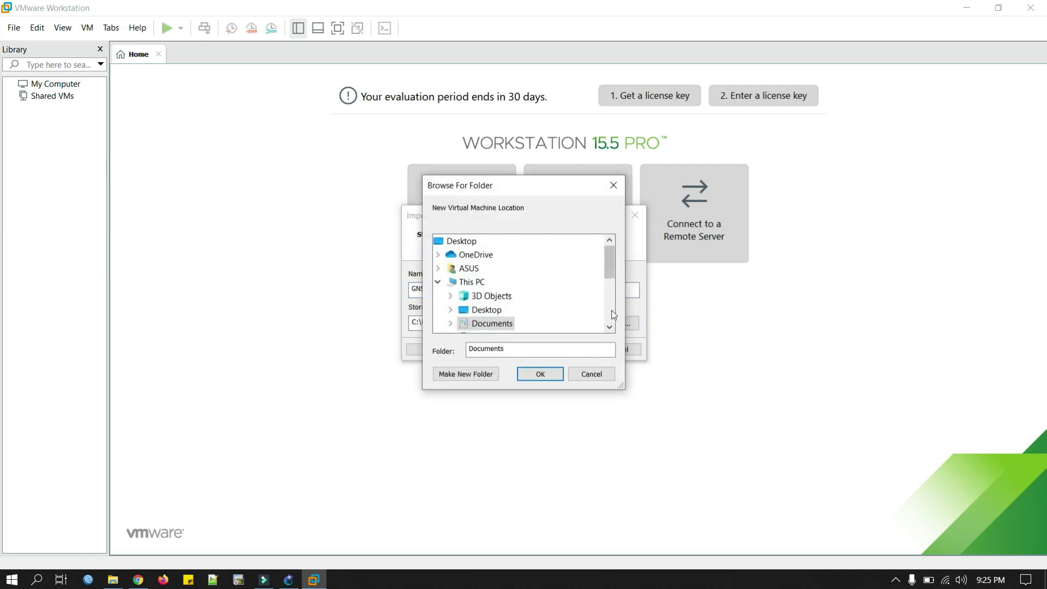
{"action": "left_click", "coordinate": [609, 326]}
{"action": "left_click", "coordinate": [610, 327]}
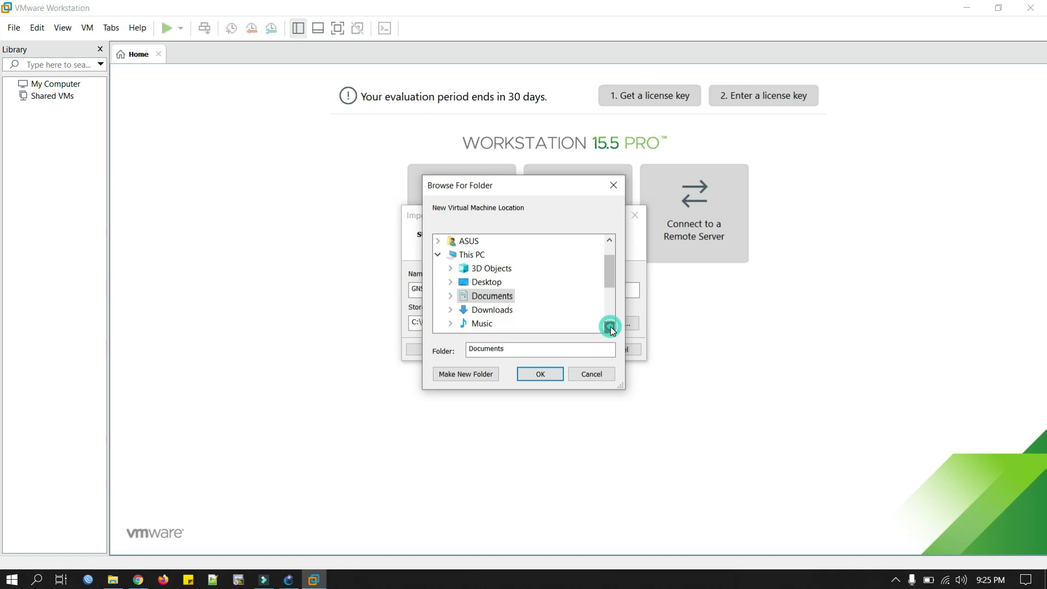
{"action": "left_click", "coordinate": [610, 327]}
{"action": "left_click", "coordinate": [609, 327]}
{"action": "left_click", "coordinate": [609, 327]}
{"action": "left_click", "coordinate": [609, 327]}
{"action": "left_click", "coordinate": [610, 327]}
{"action": "left_click", "coordinate": [610, 327]}
{"action": "left_click", "coordinate": [609, 326]}
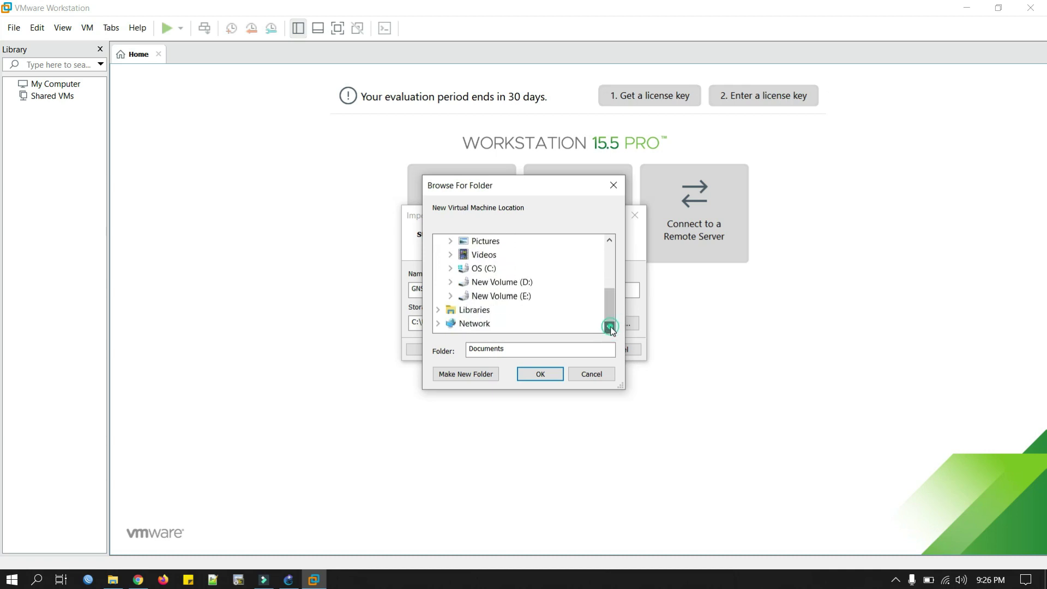
{"action": "left_click", "coordinate": [486, 283]}
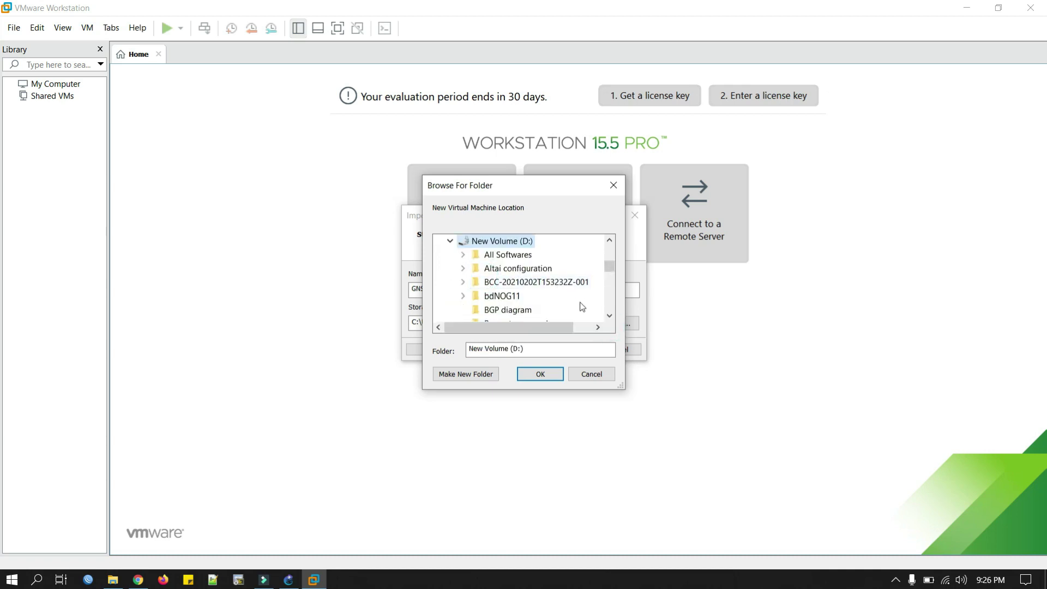
- Select the GNS3 VM folder on D: as storage and start the import
{"action": "left_click", "coordinate": [610, 317]}
{"action": "left_click", "coordinate": [610, 317]}
{"action": "left_click", "coordinate": [610, 316]}
{"action": "left_click", "coordinate": [610, 316]}
{"action": "left_click", "coordinate": [609, 317]}
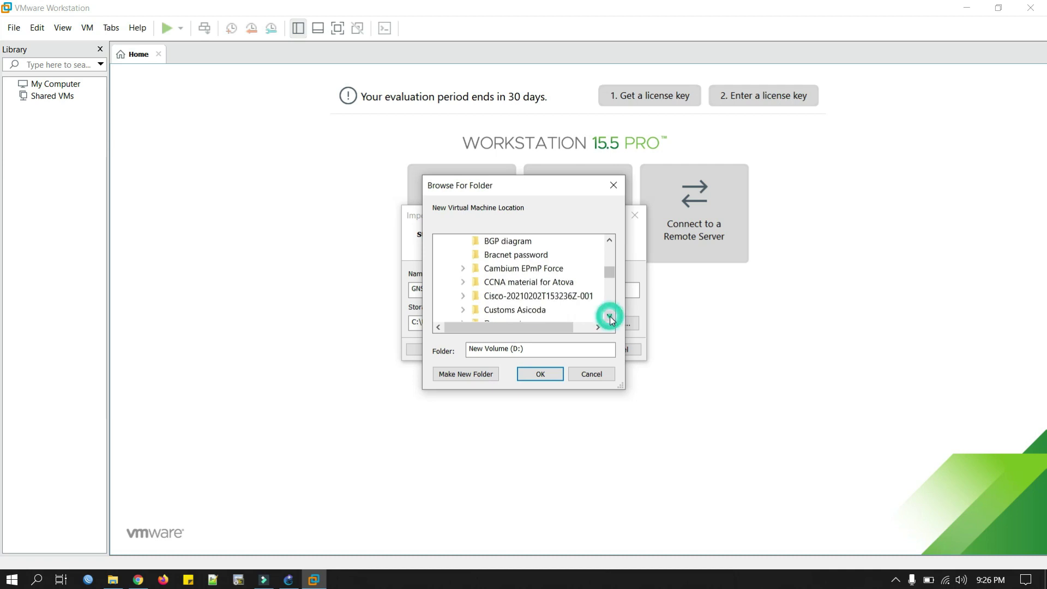
{"action": "left_click", "coordinate": [609, 316]}
{"action": "left_click", "coordinate": [609, 316]}
{"action": "left_click", "coordinate": [610, 316]}
{"action": "left_click", "coordinate": [610, 316]}
{"action": "left_click", "coordinate": [610, 316]}
{"action": "left_click", "coordinate": [610, 317]}
{"action": "left_click", "coordinate": [610, 317]}
{"action": "left_click", "coordinate": [610, 317]}
{"action": "left_click", "coordinate": [609, 317]}
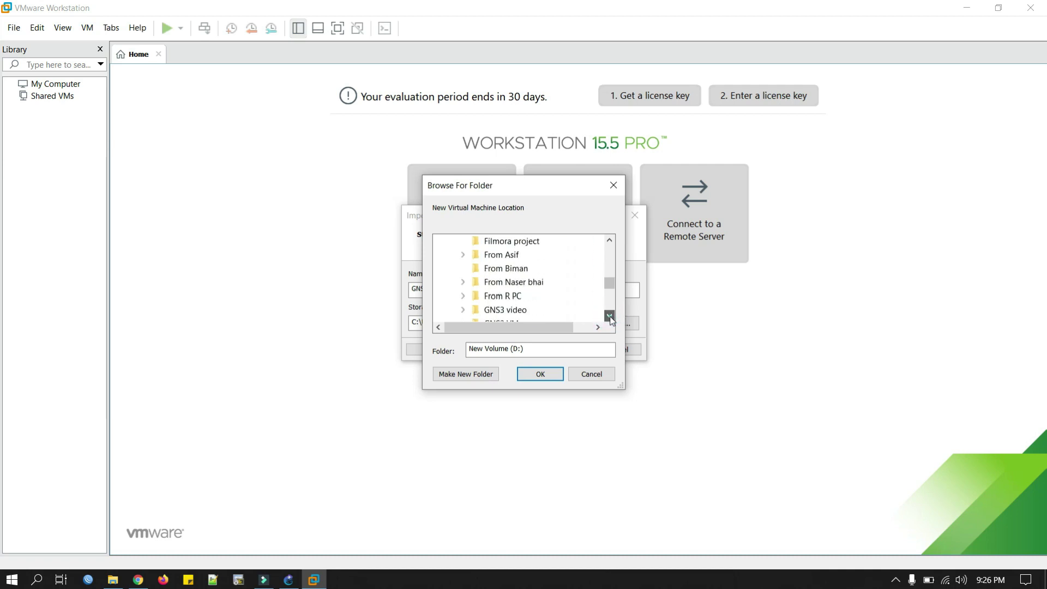
{"action": "left_click", "coordinate": [610, 317]}
{"action": "left_click", "coordinate": [610, 316]}
{"action": "left_click", "coordinate": [501, 296]}
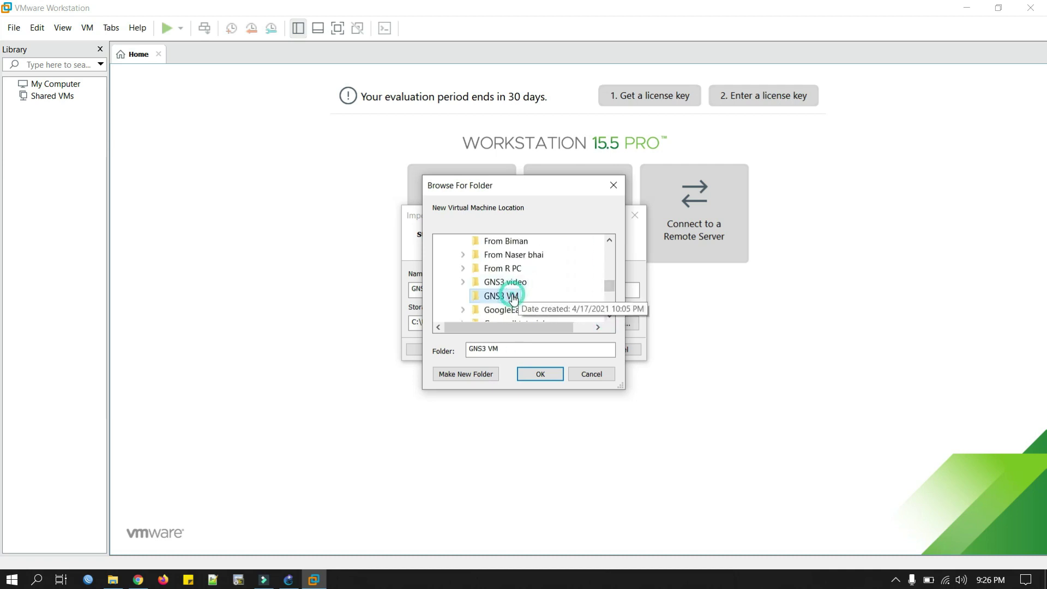
{"action": "left_click", "coordinate": [537, 375]}
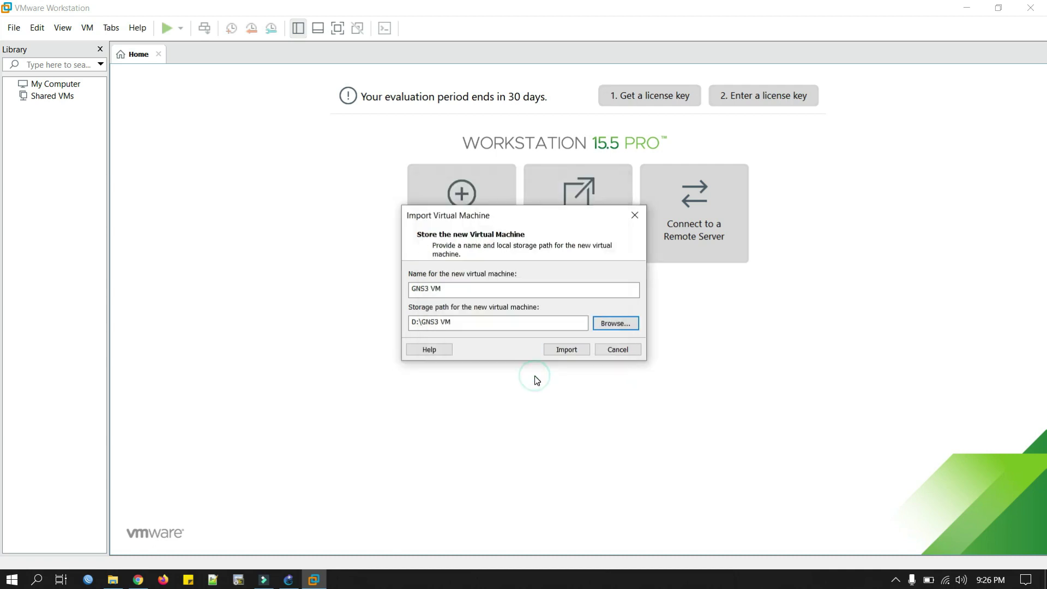
{"action": "left_click", "coordinate": [571, 351]}
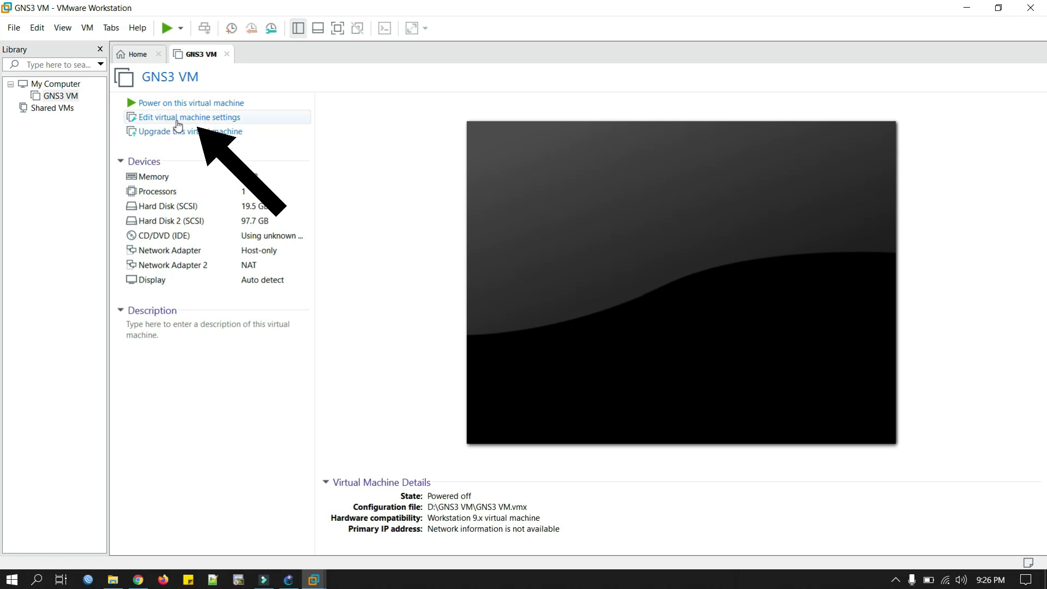
- Give the GNS3 VM 4 GB of memory and 4 cores per processor
{"action": "left_click", "coordinate": [178, 125]}
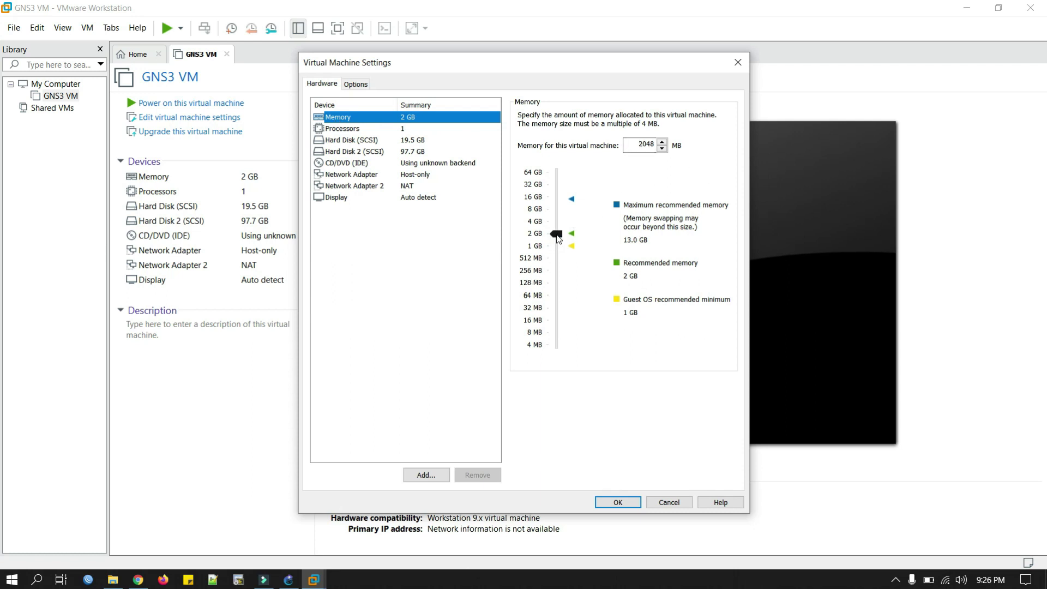
{"action": "left_click_drag", "start_coordinate": [557, 239], "coordinate": [561, 226]}
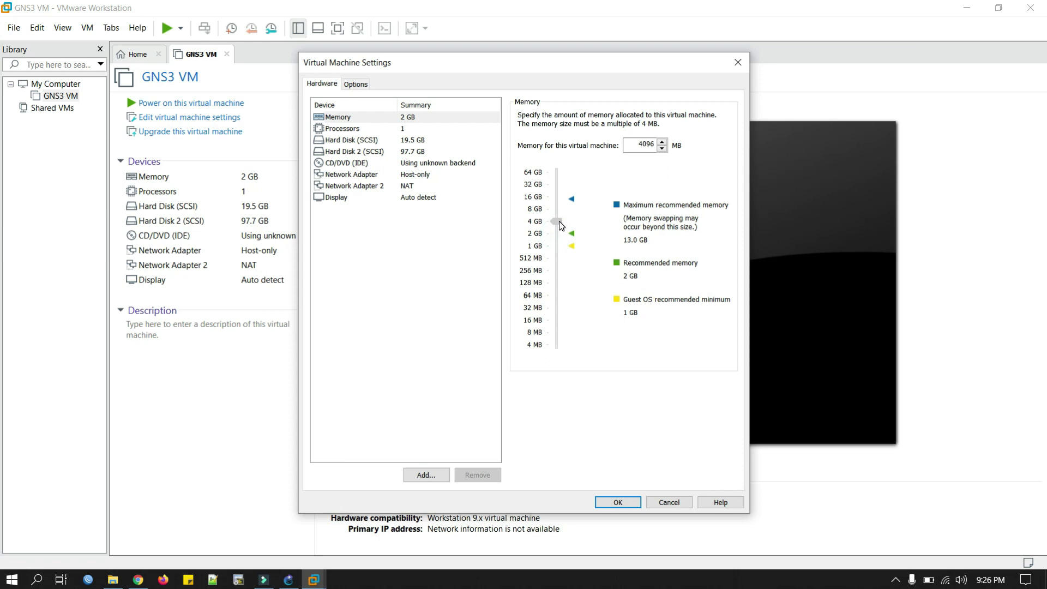
{"action": "left_click", "coordinate": [425, 129]}
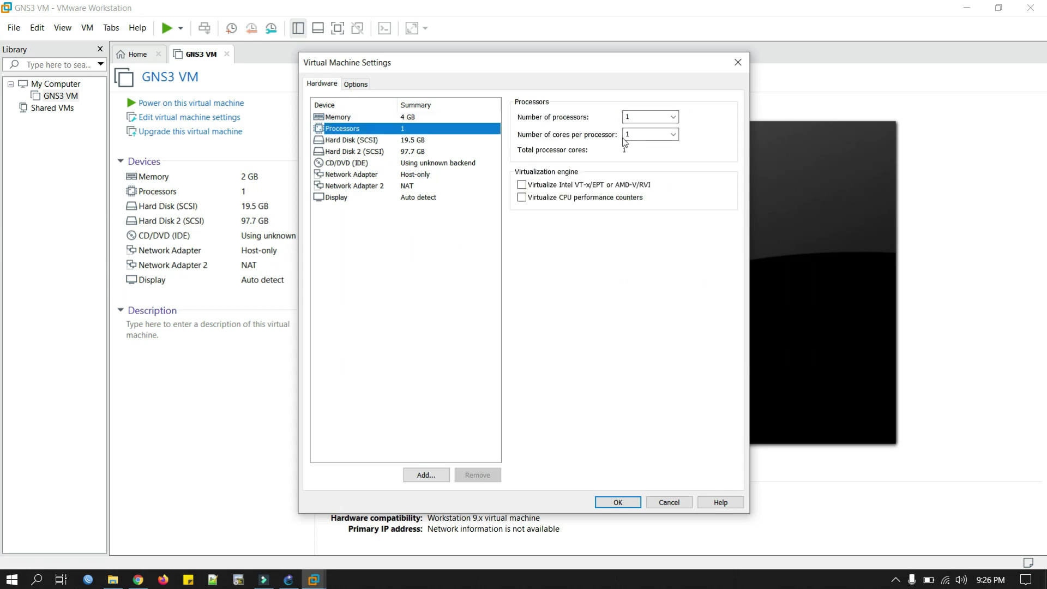
{"action": "left_click", "coordinate": [633, 133]}
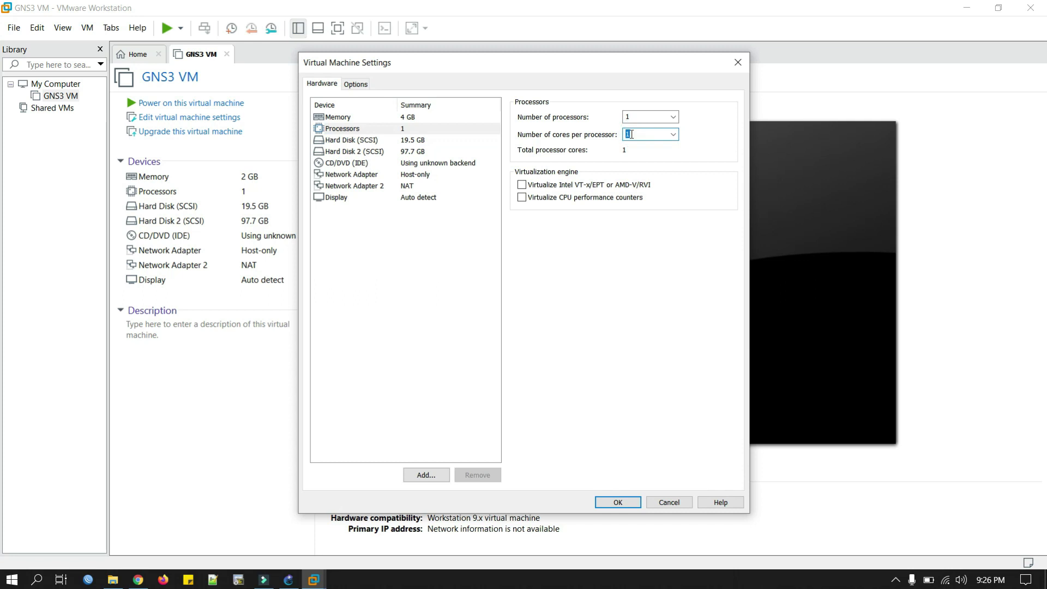
{"action": "type", "text": "4"}
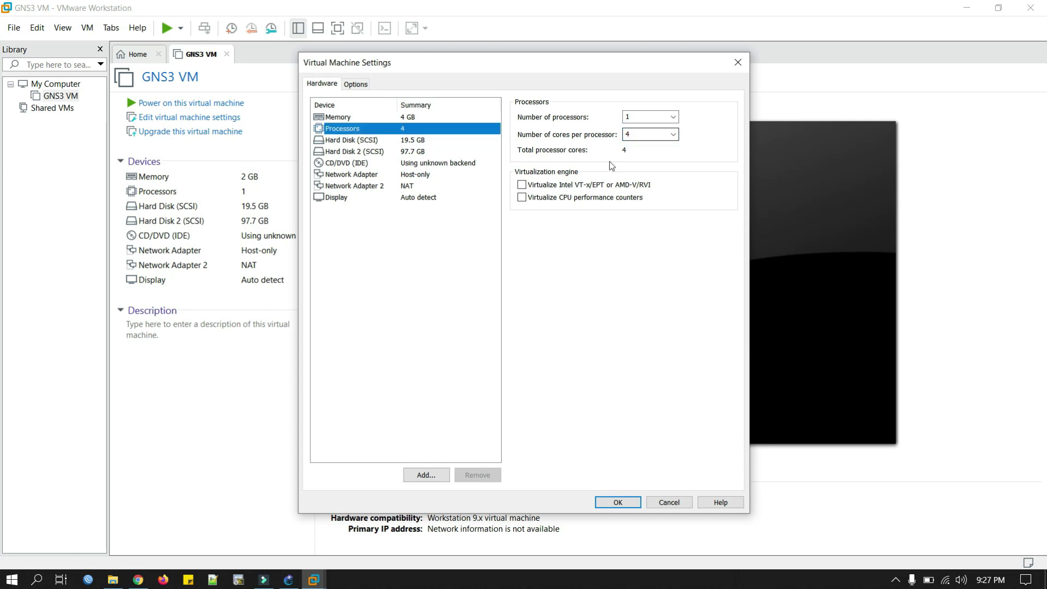
- Set Network Adapter 2 to Bridged, replicating physical connection state, and save the settings
{"action": "left_click", "coordinate": [410, 177]}
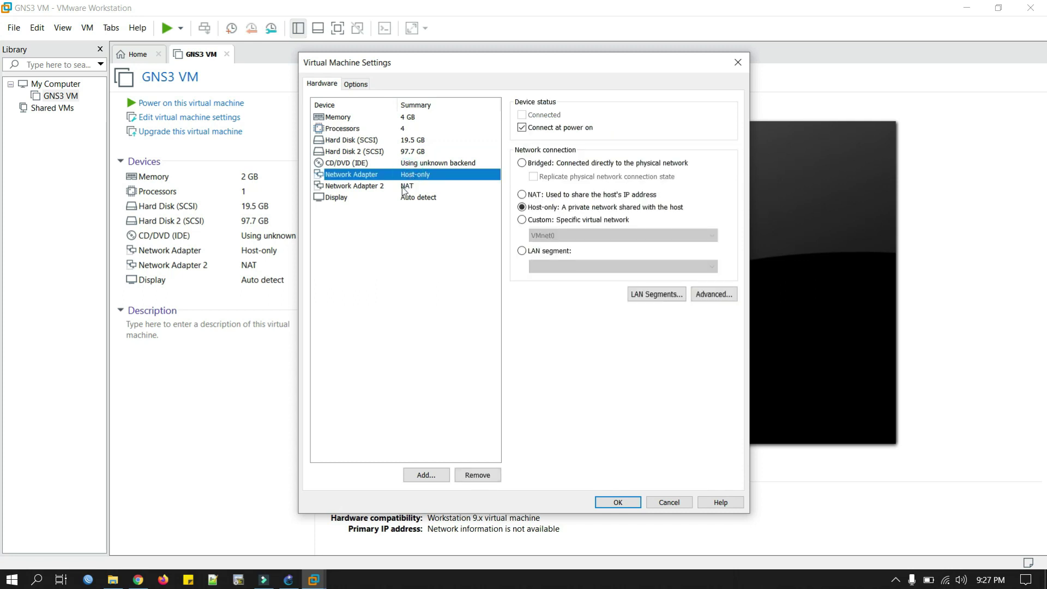
{"action": "left_click", "coordinate": [363, 189]}
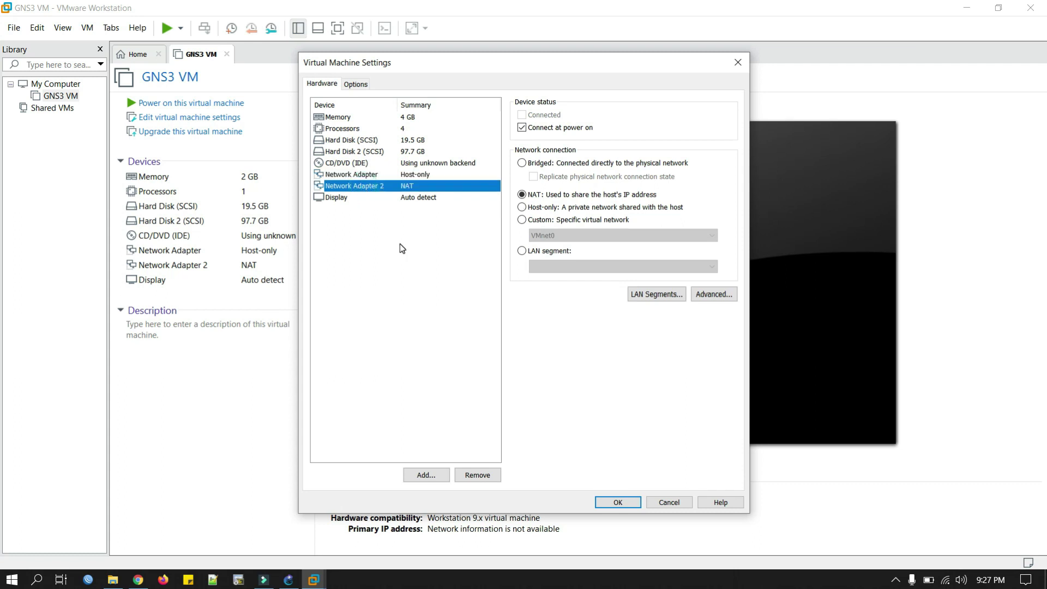
{"action": "left_click", "coordinate": [522, 163]}
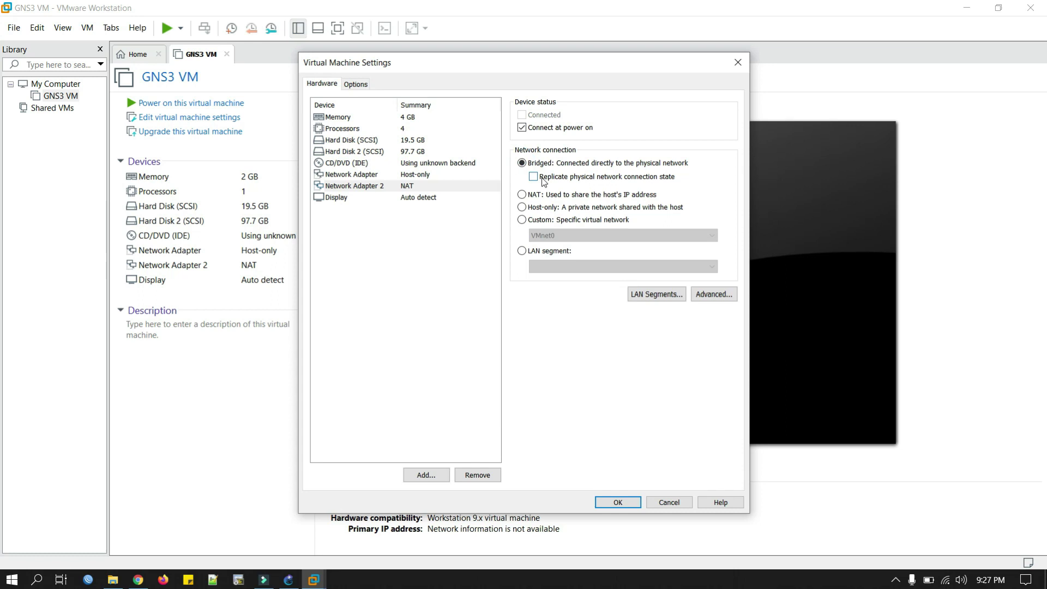
{"action": "left_click", "coordinate": [534, 177]}
{"action": "left_click", "coordinate": [621, 502]}
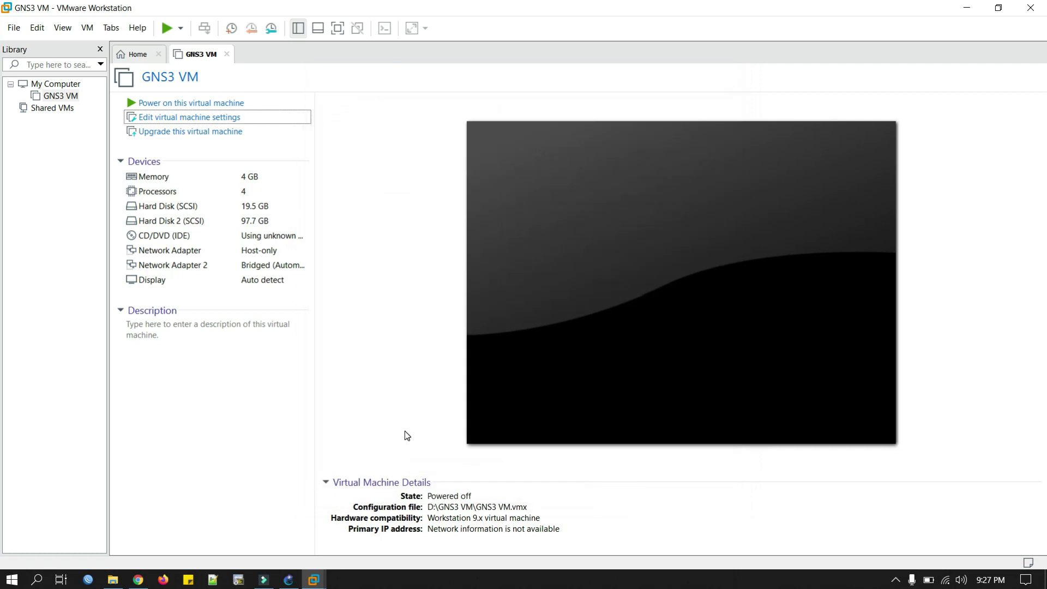
- Maximize GNS3 and go to the GNS3 VM page in Preferences
{"action": "left_click", "coordinate": [288, 580]}
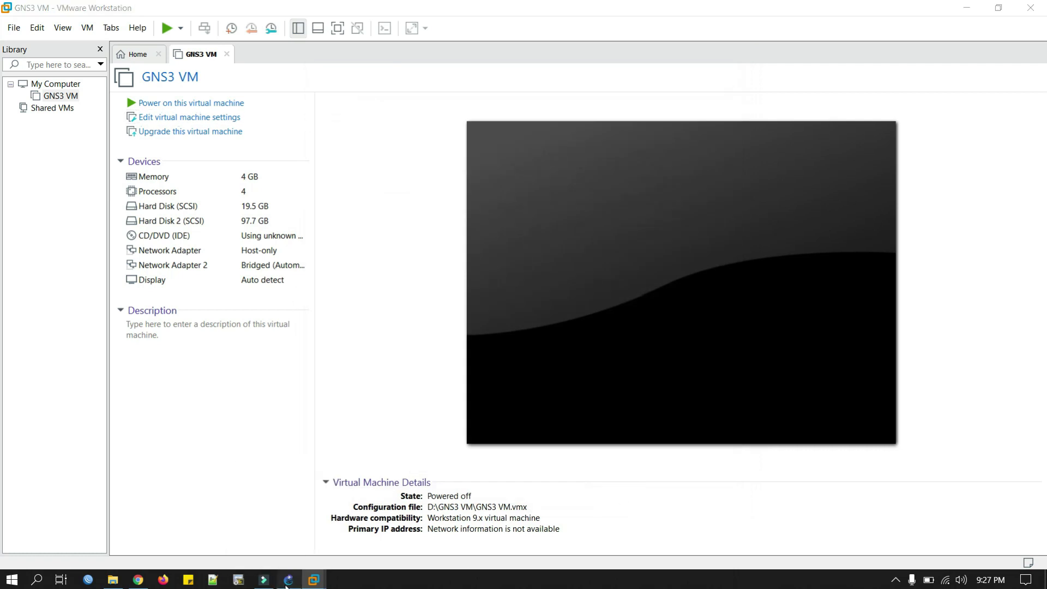
{"action": "double_click", "coordinate": [440, 77]}
{"action": "left_click", "coordinate": [34, 24]}
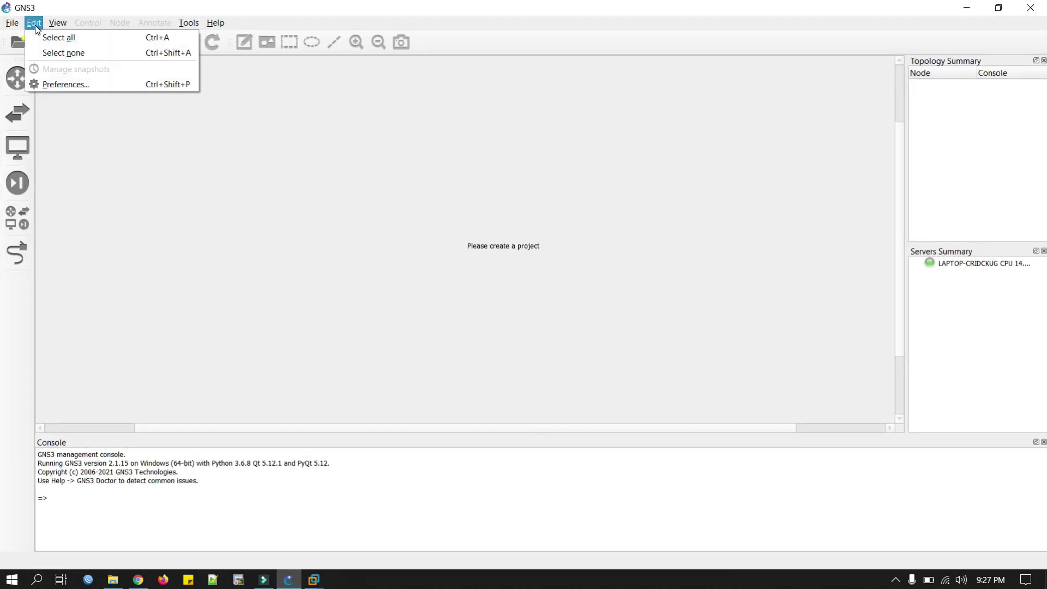
{"action": "left_click", "coordinate": [64, 86]}
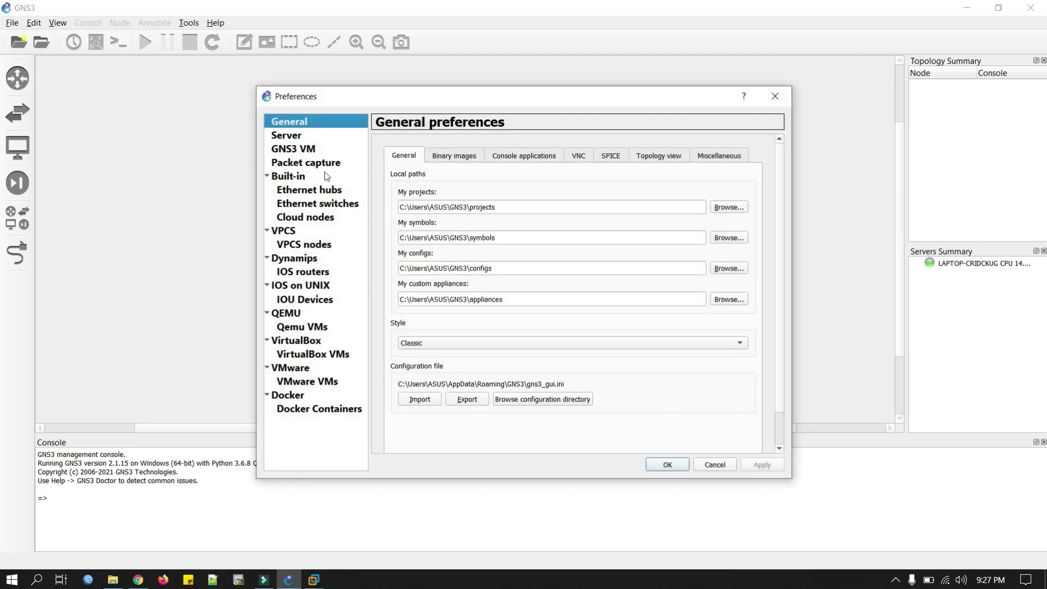
{"action": "left_click", "coordinate": [294, 151]}
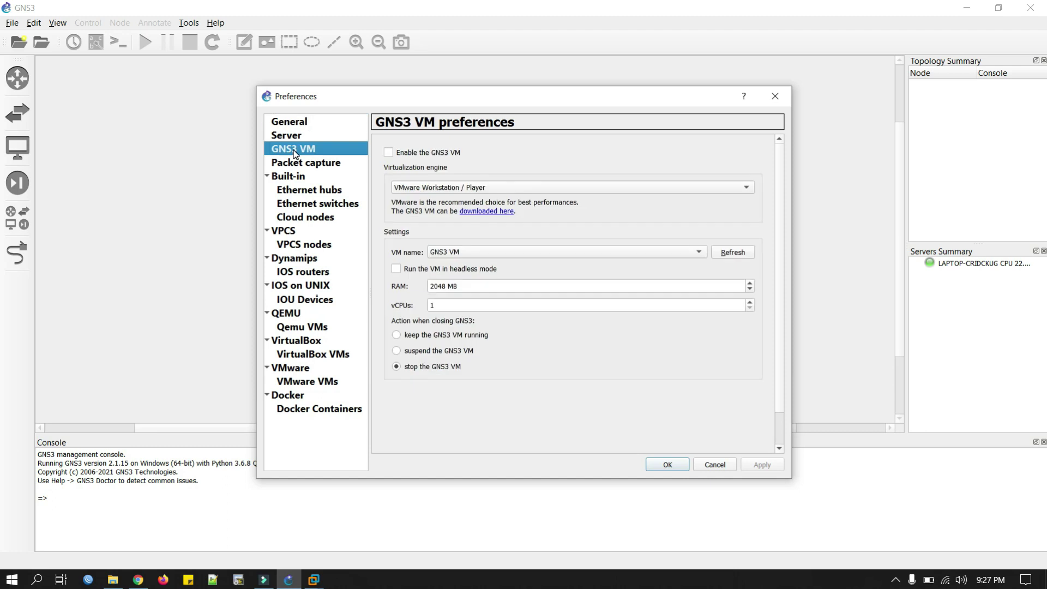
- Enable GNS3 VM headless with 4096 MB RAM, then apply and close Preferences
{"action": "left_click", "coordinate": [389, 153]}
{"action": "left_click", "coordinate": [453, 251]}
{"action": "left_click", "coordinate": [456, 253]}
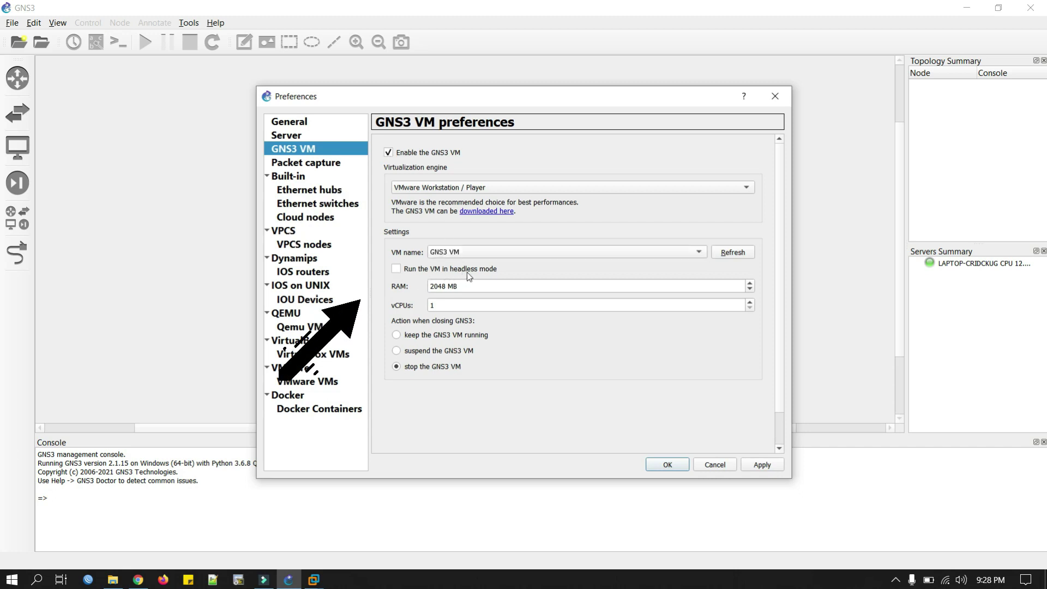
{"action": "left_click", "coordinate": [397, 269]}
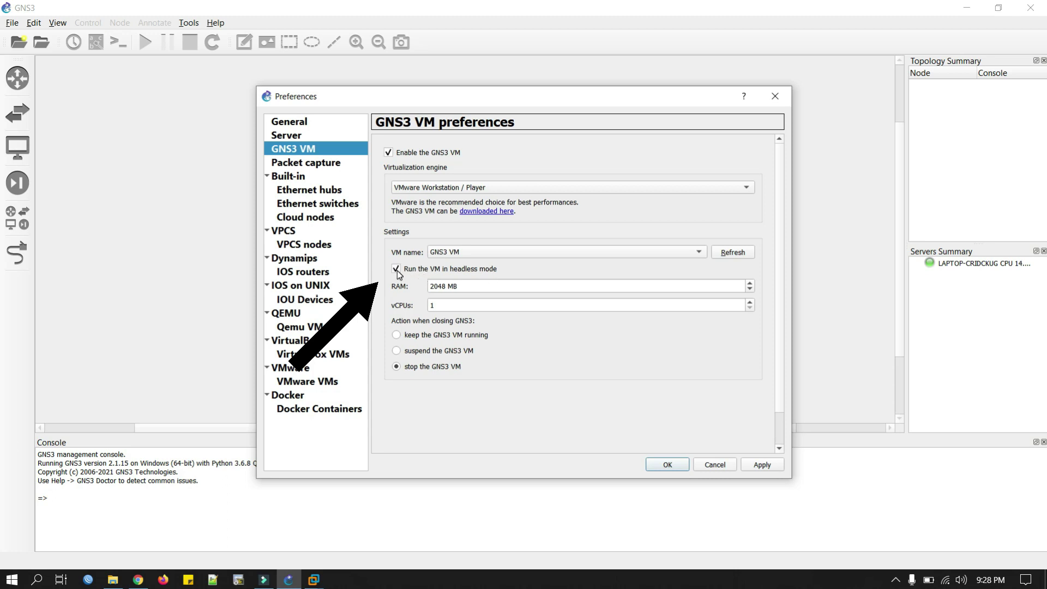
{"action": "double_click", "coordinate": [443, 287]}
{"action": "type", "text": "4"}
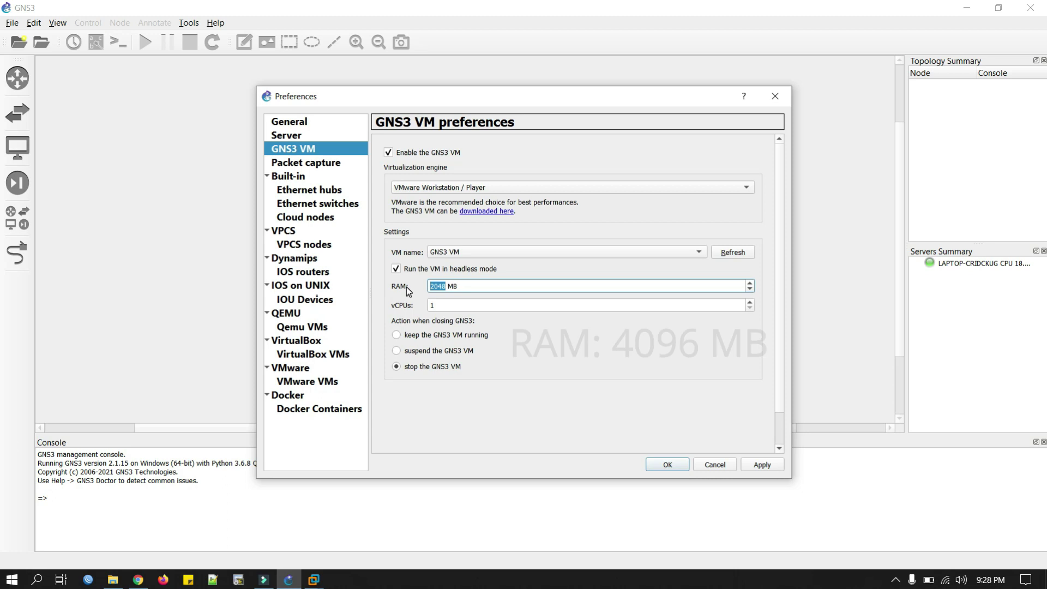
{"action": "type", "text": "096"}
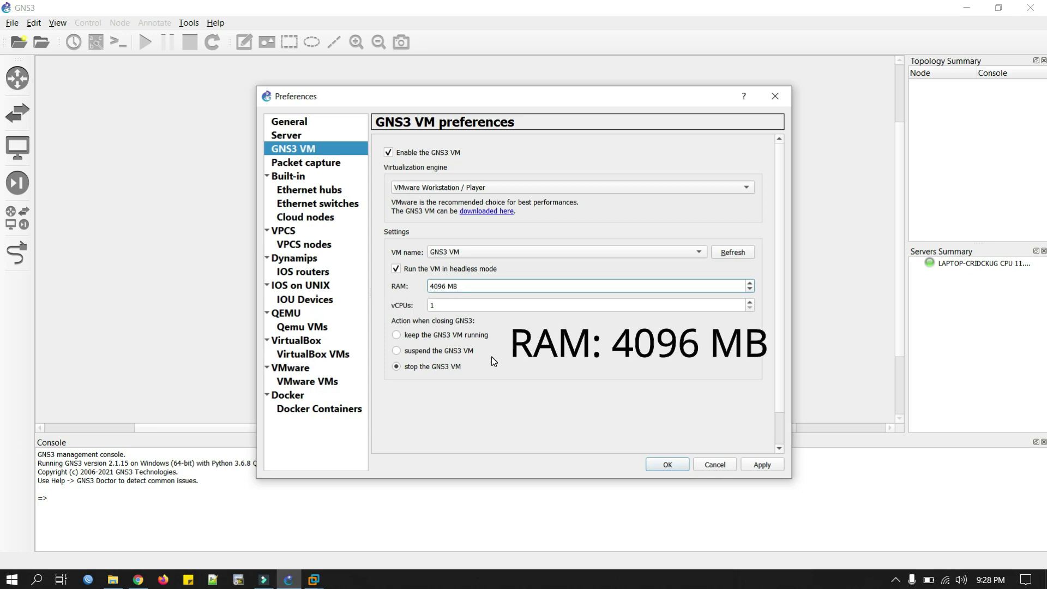
{"action": "left_click", "coordinate": [765, 469]}
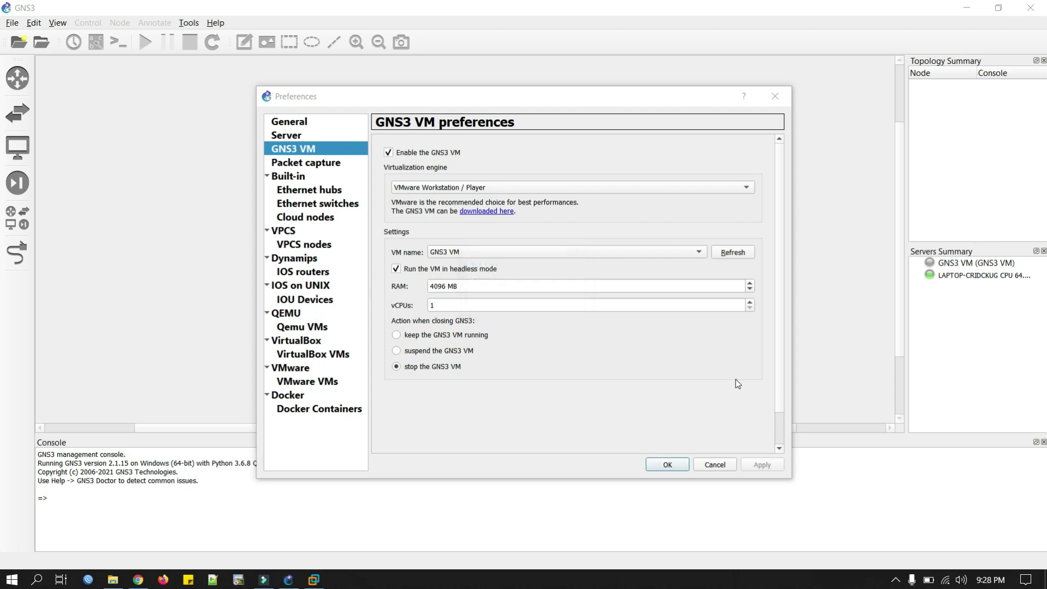
{"action": "left_click", "coordinate": [668, 465]}
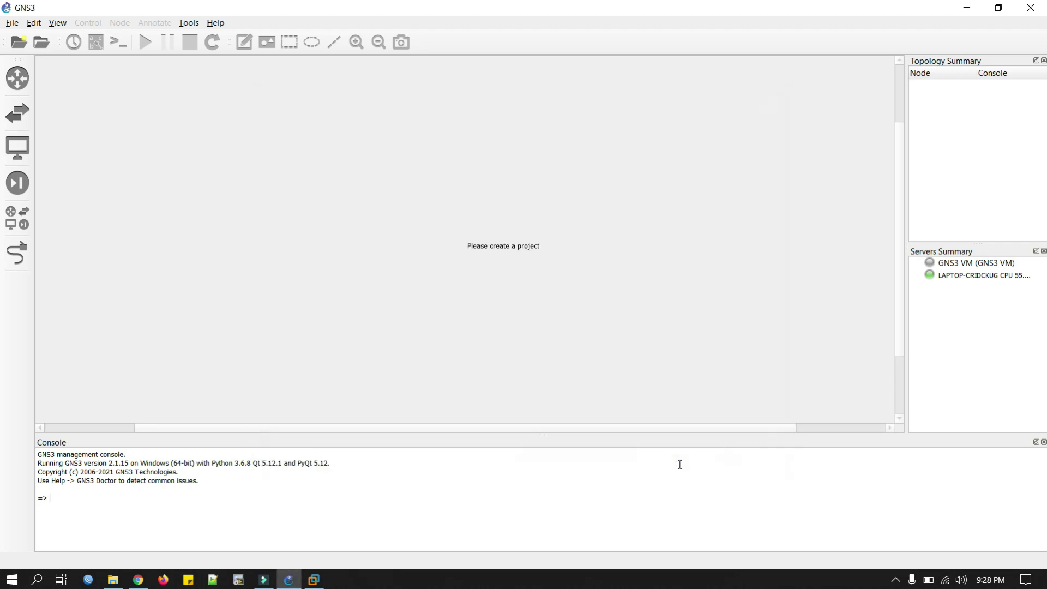
- Close Preferences keeping the changes, then reopen Edit > Preferences once the GNS3 VM is running
{"action": "left_click", "coordinate": [953, 262]}
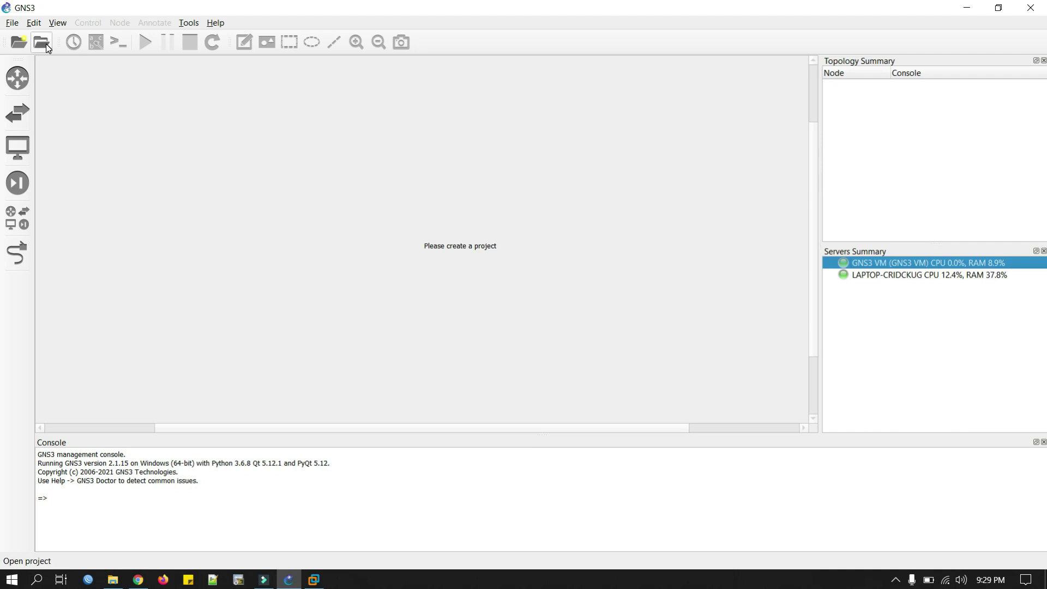
{"action": "left_click", "coordinate": [33, 24]}
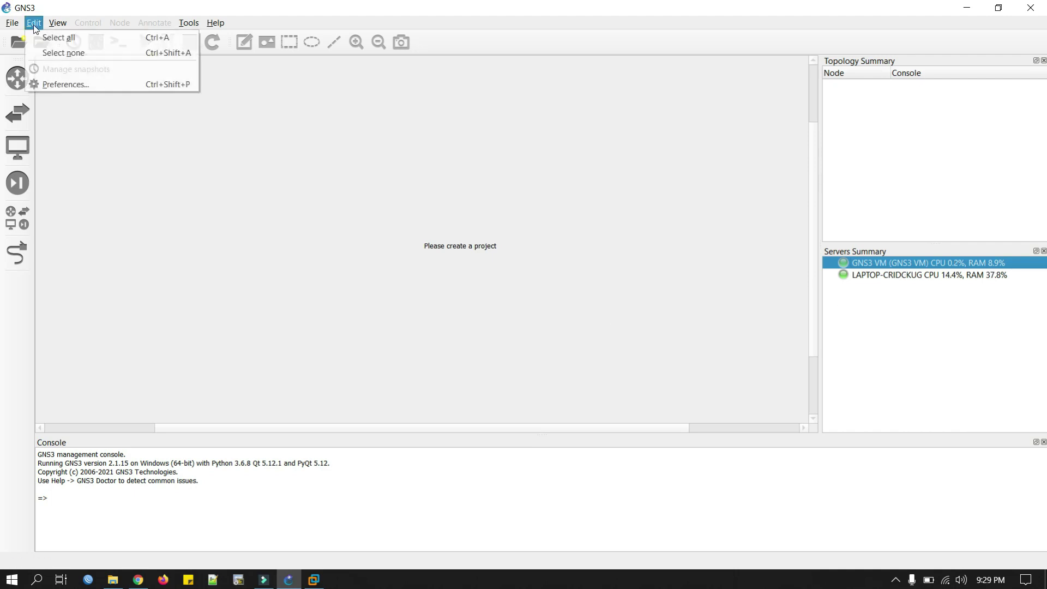
{"action": "left_click", "coordinate": [65, 84]}
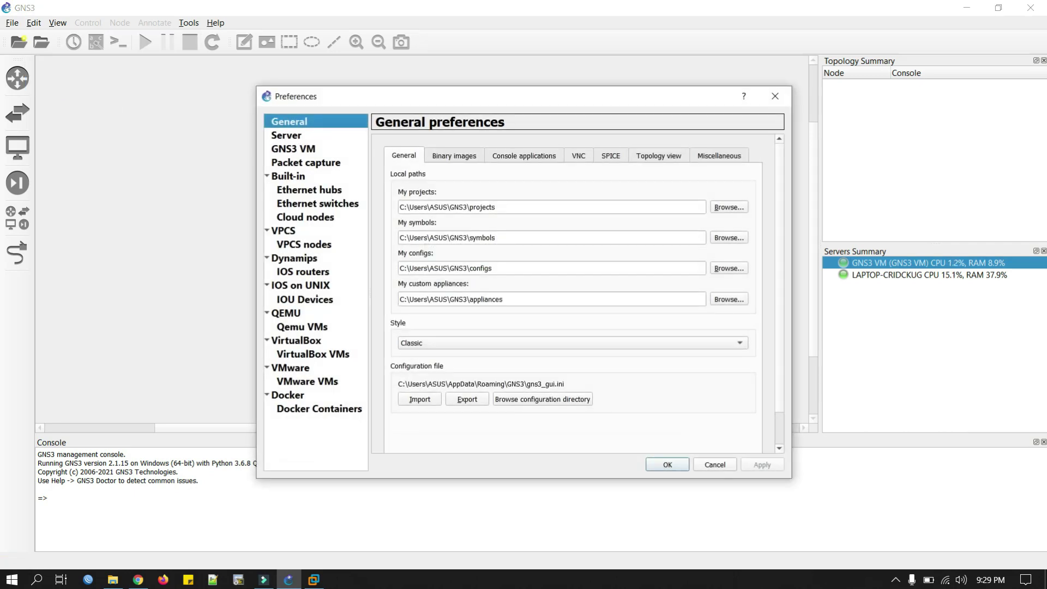
- Bring VMware Workstation forward and power on the GNS3 VM from its Library
{"action": "left_click", "coordinate": [315, 581]}
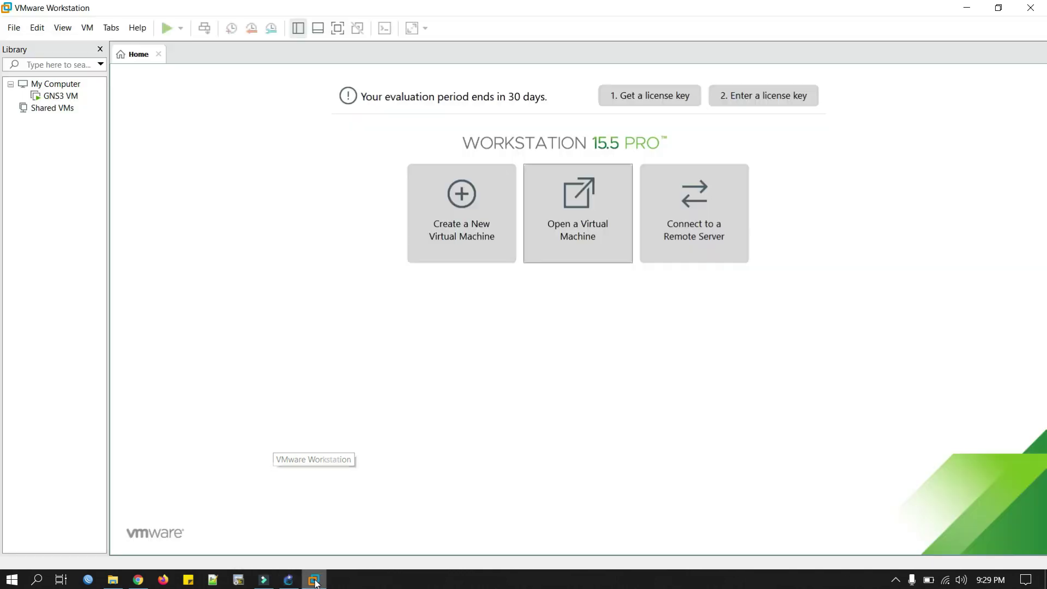
{"action": "left_click", "coordinate": [63, 97]}
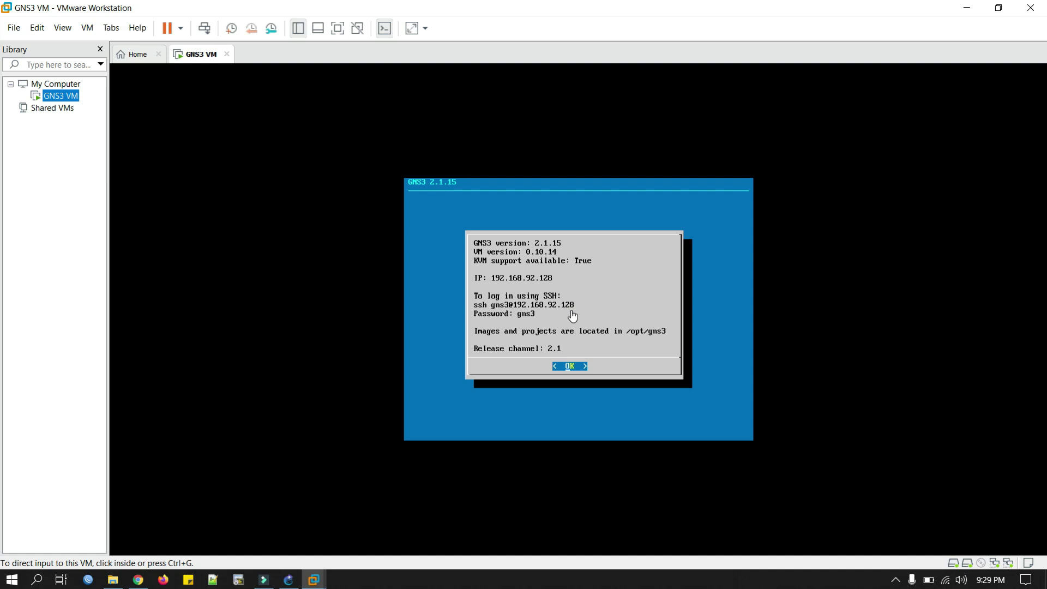
- Start a new Qemu VM template set to run on the GNS3 VM
{"action": "left_click", "coordinate": [288, 583]}
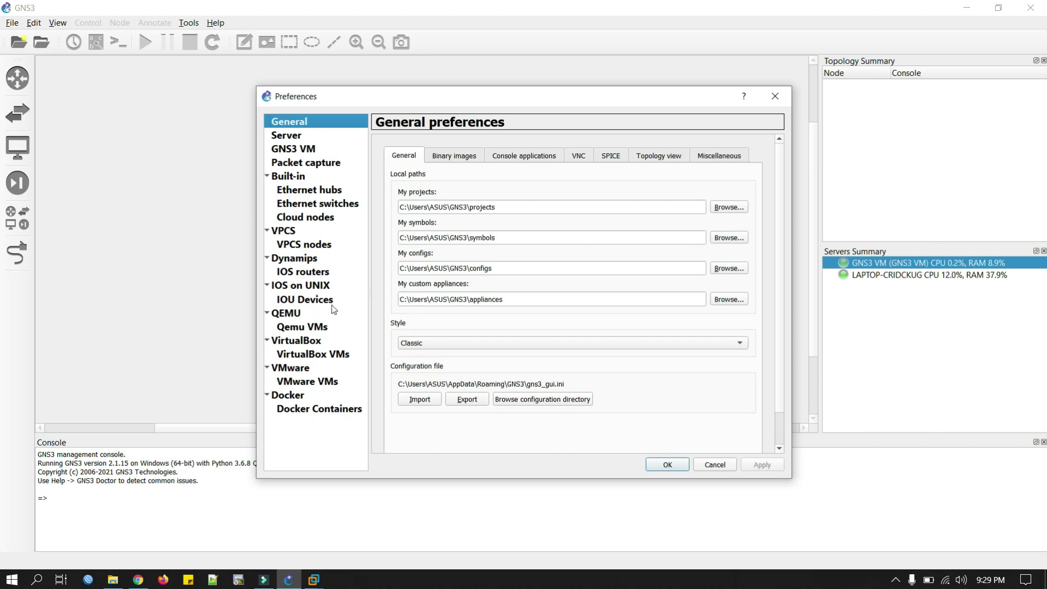
{"action": "left_click", "coordinate": [306, 328]}
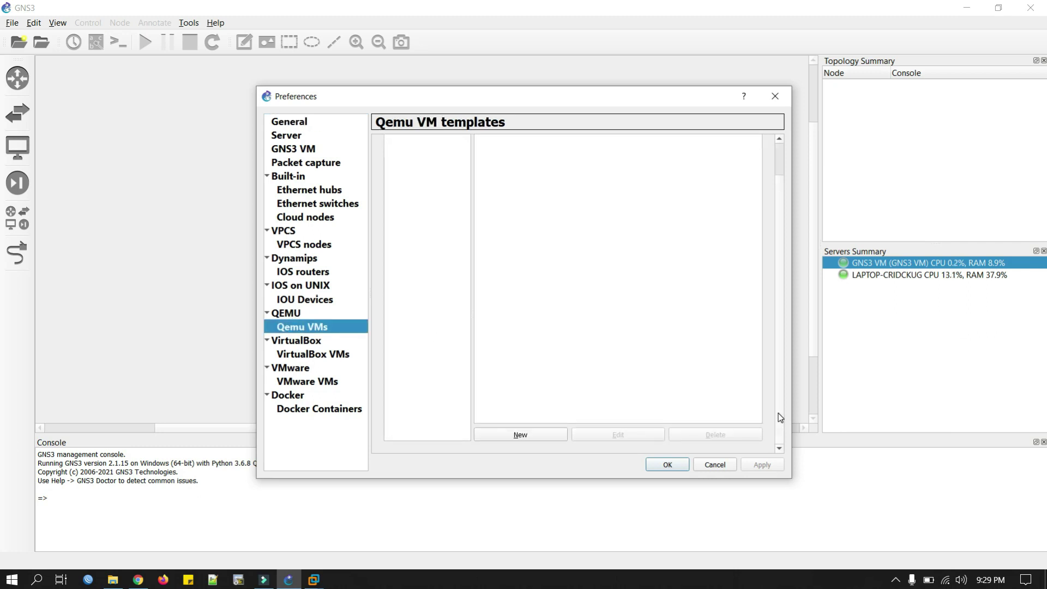
{"action": "left_click", "coordinate": [522, 435]}
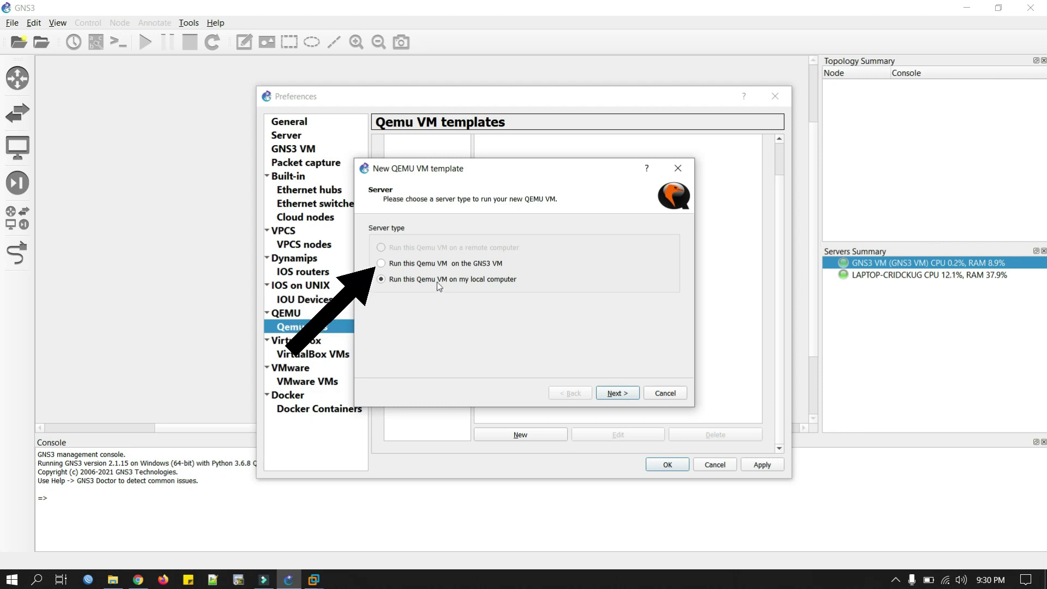
{"action": "left_click", "coordinate": [381, 264]}
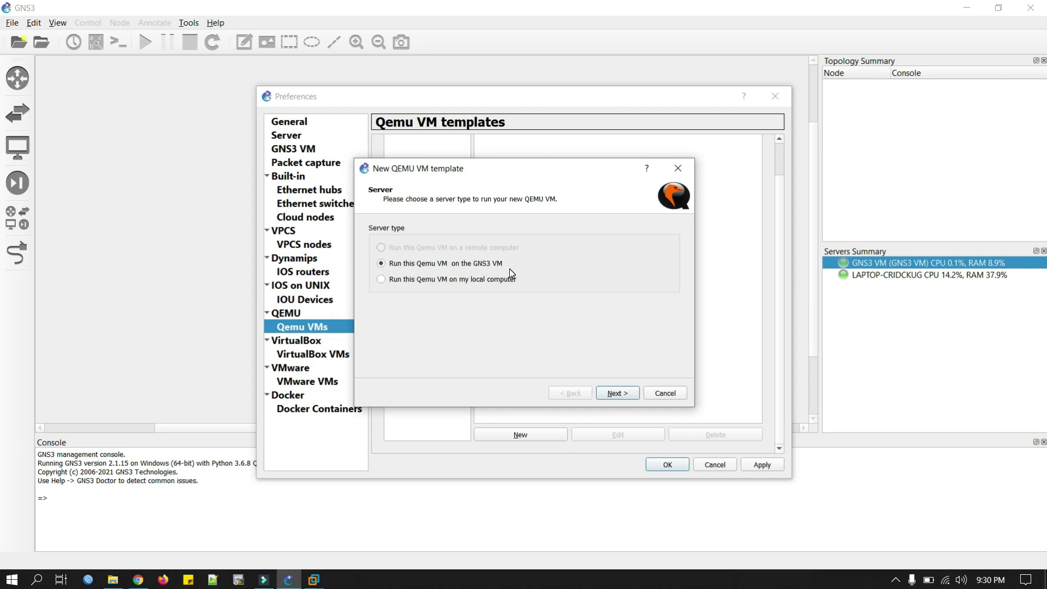
{"action": "left_click", "coordinate": [618, 393]}
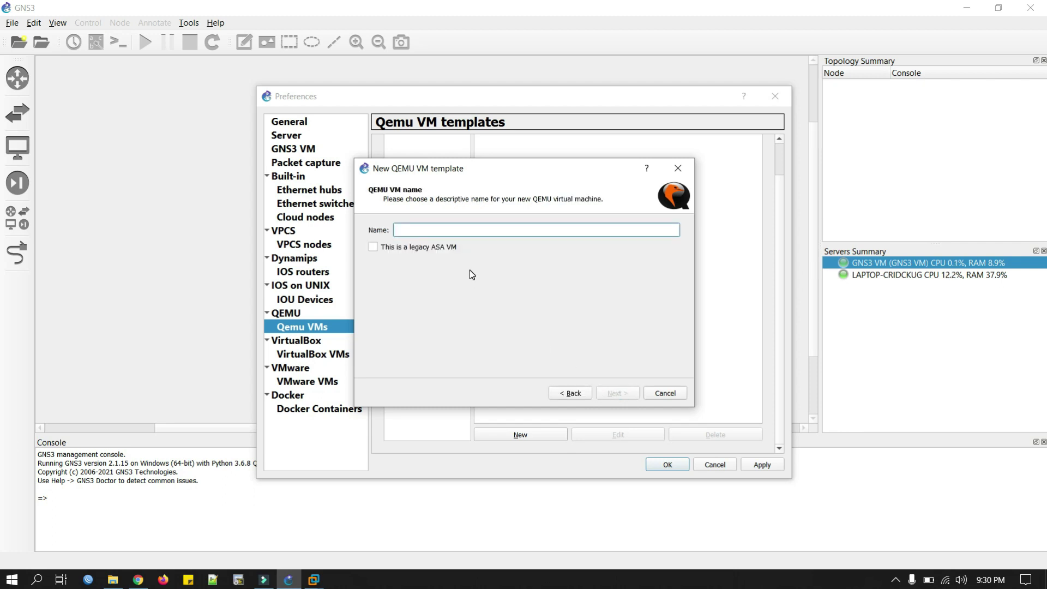
- Name the template Mikrotik, keeping the default binary, 256 MB RAM and telnet console
{"action": "type", "text": "Mik"}
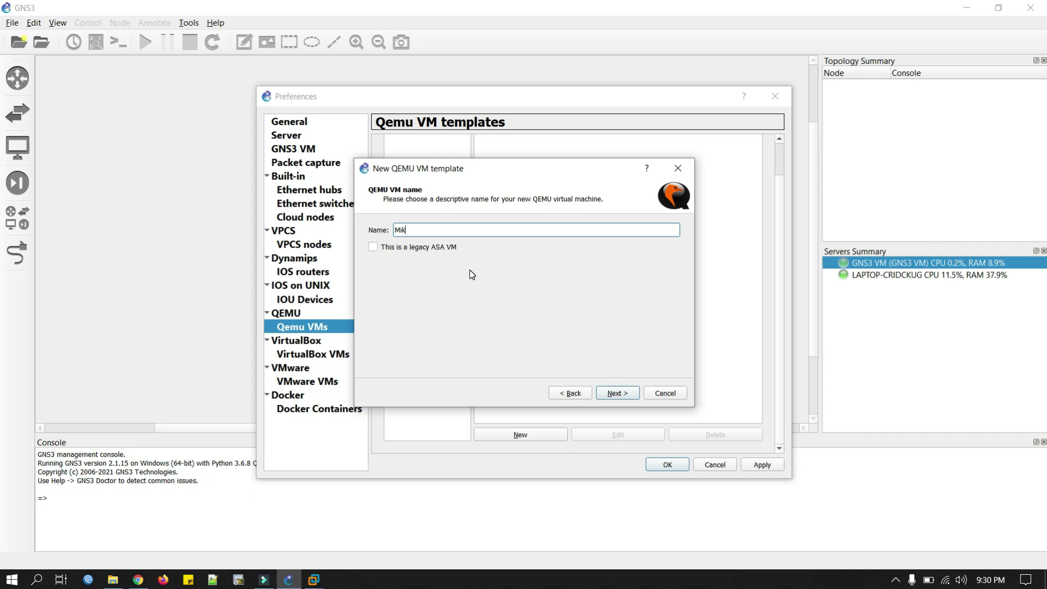
{"action": "type", "text": "rotik"}
{"action": "left_click", "coordinate": [619, 393]}
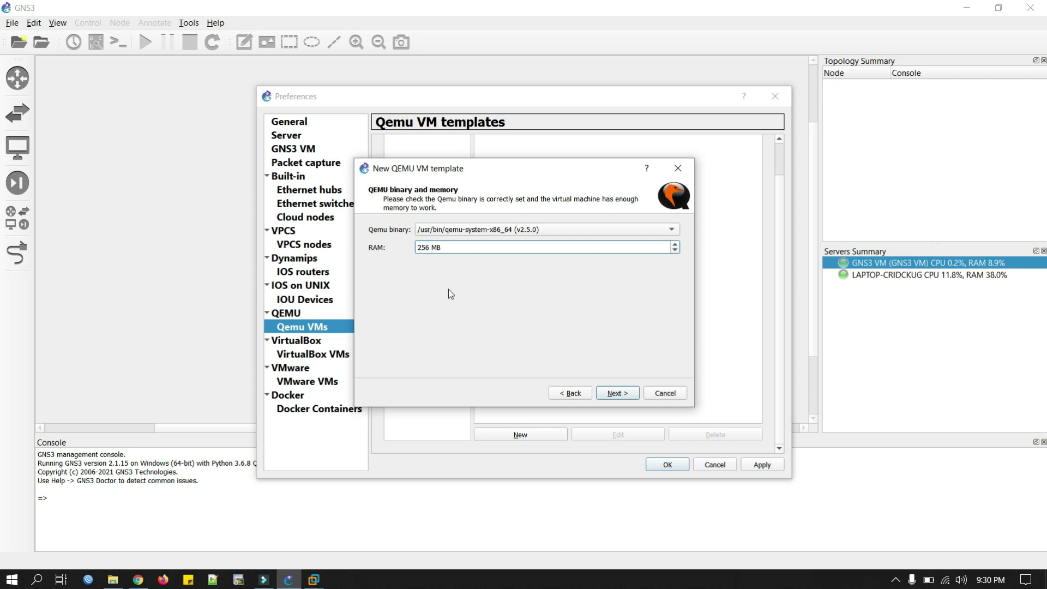
{"action": "left_click", "coordinate": [614, 393]}
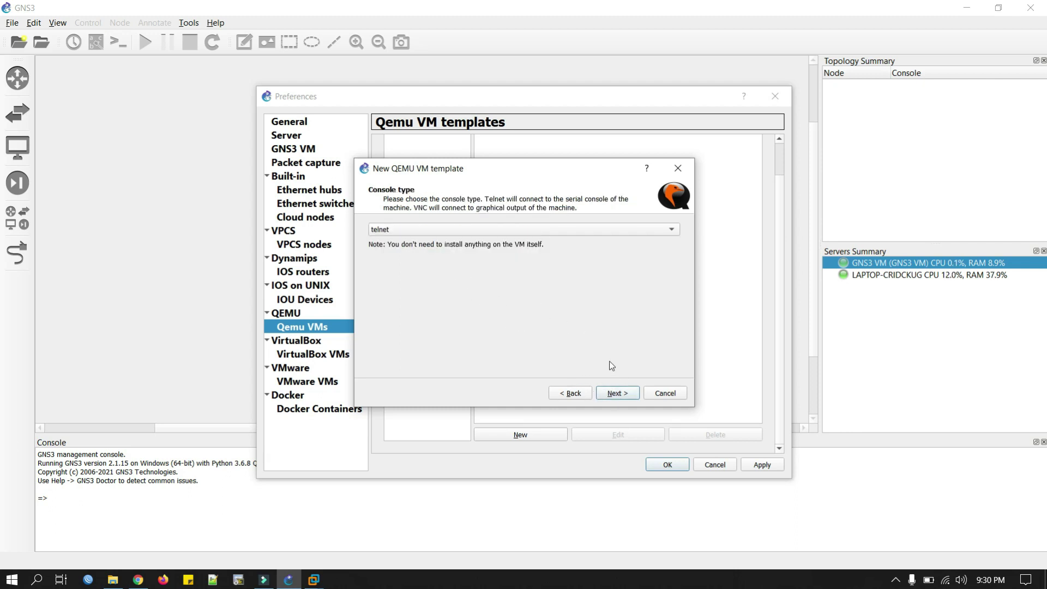
{"action": "left_click", "coordinate": [612, 394]}
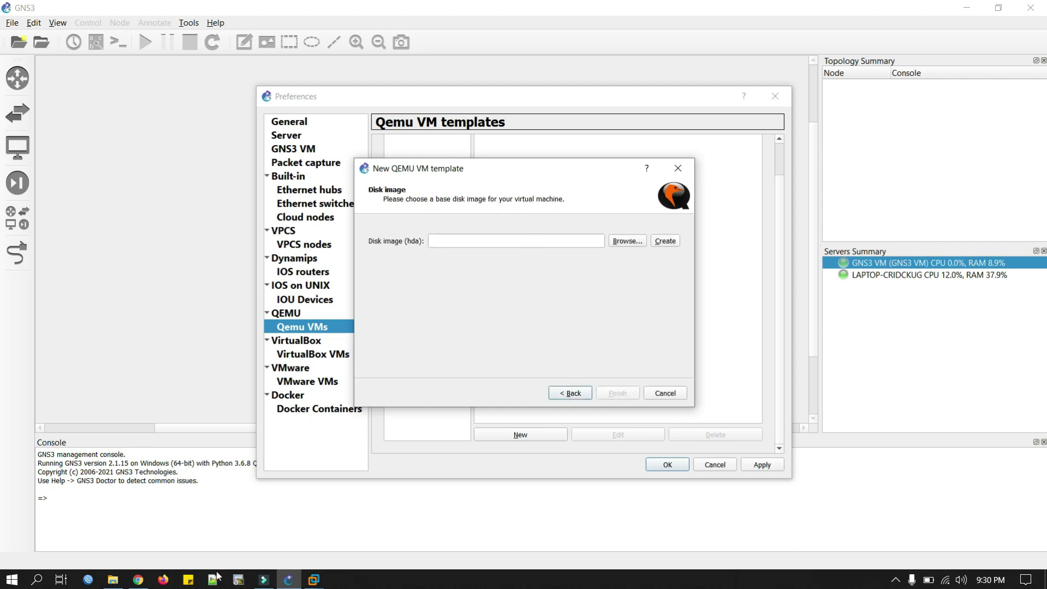
- Extract the chr-6.48.3.img archive in Downloads into its own chr-6.48.3.img folder
{"action": "mouse_move", "coordinate": [113, 582]}
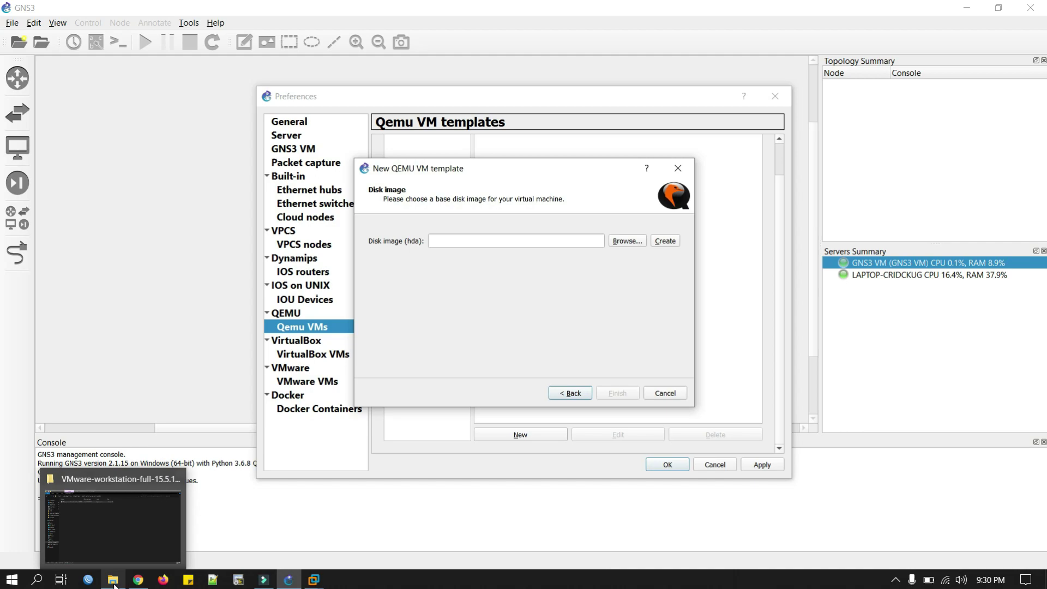
{"action": "left_click", "coordinate": [114, 519]}
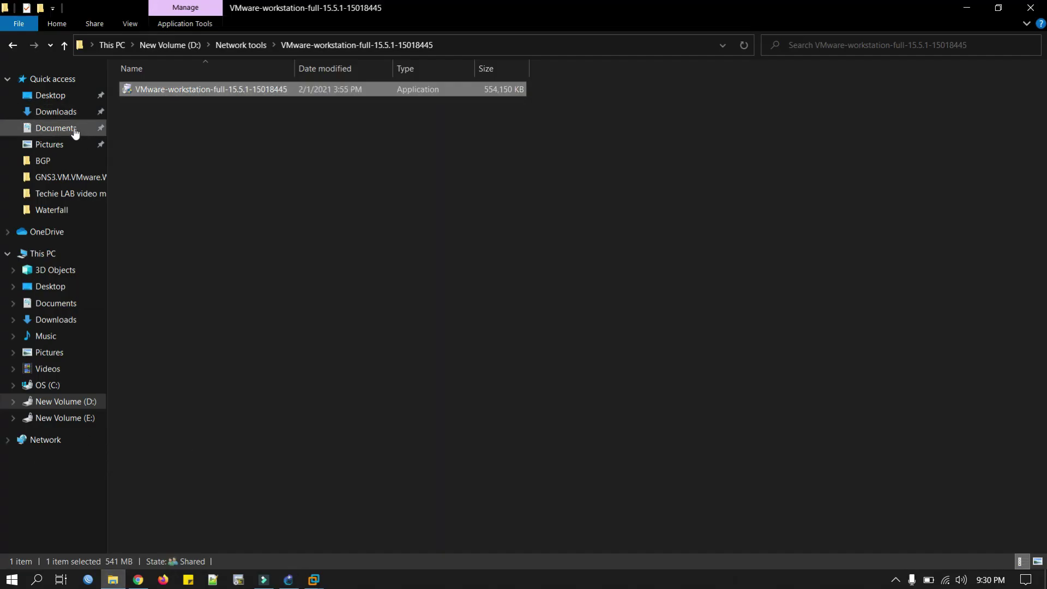
{"action": "left_click", "coordinate": [59, 113]}
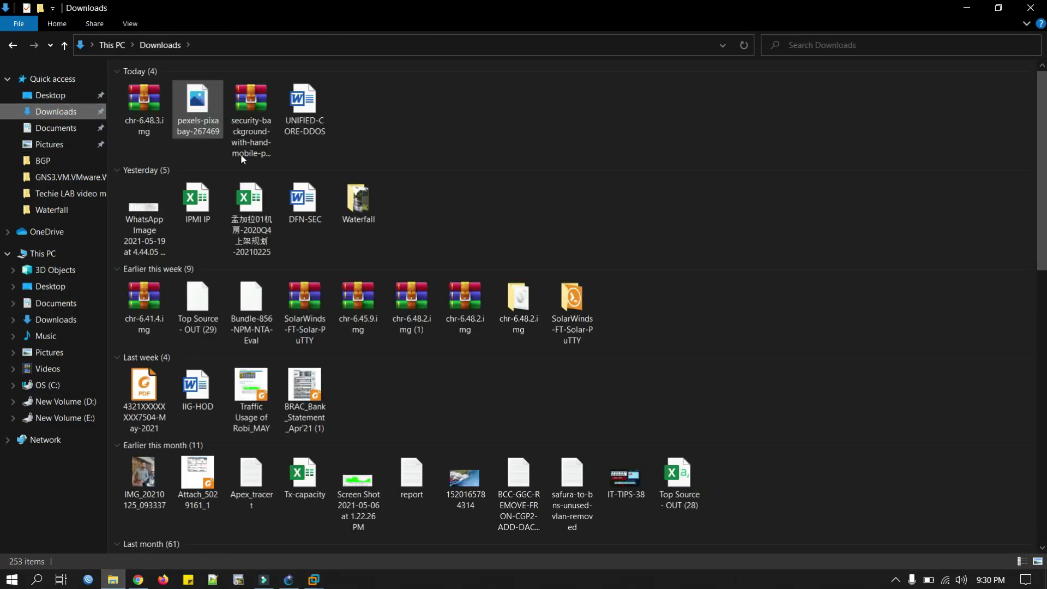
{"action": "left_click", "coordinate": [152, 129]}
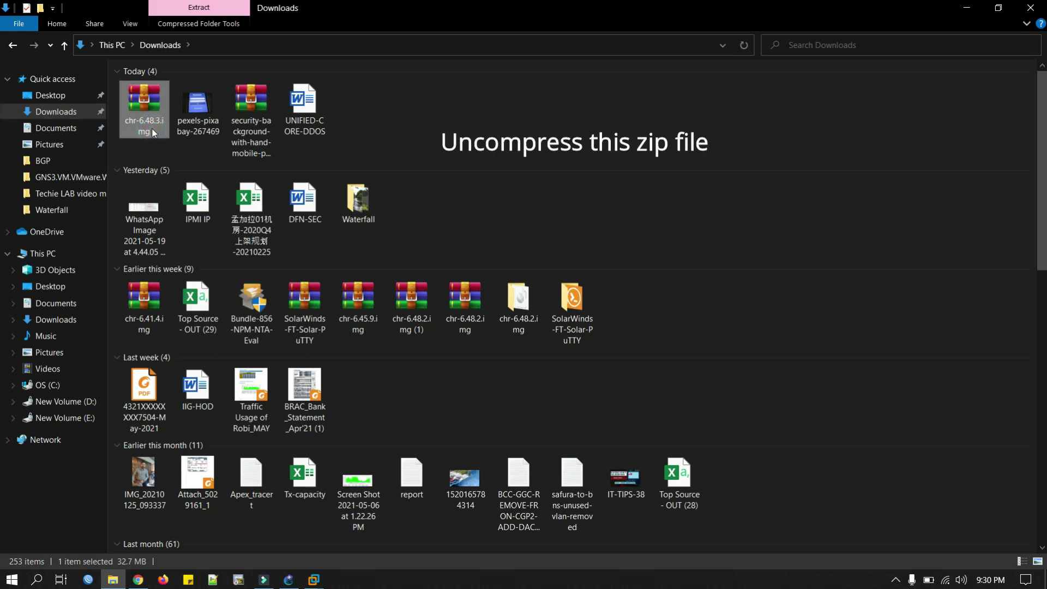
{"action": "right_click", "coordinate": [153, 131]}
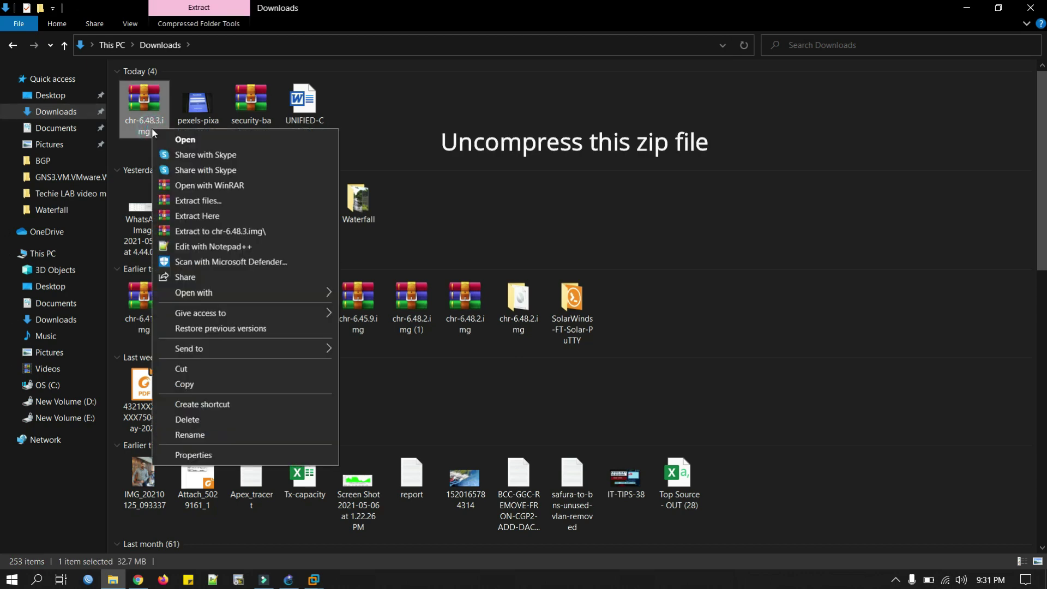
{"action": "left_click", "coordinate": [207, 231]}
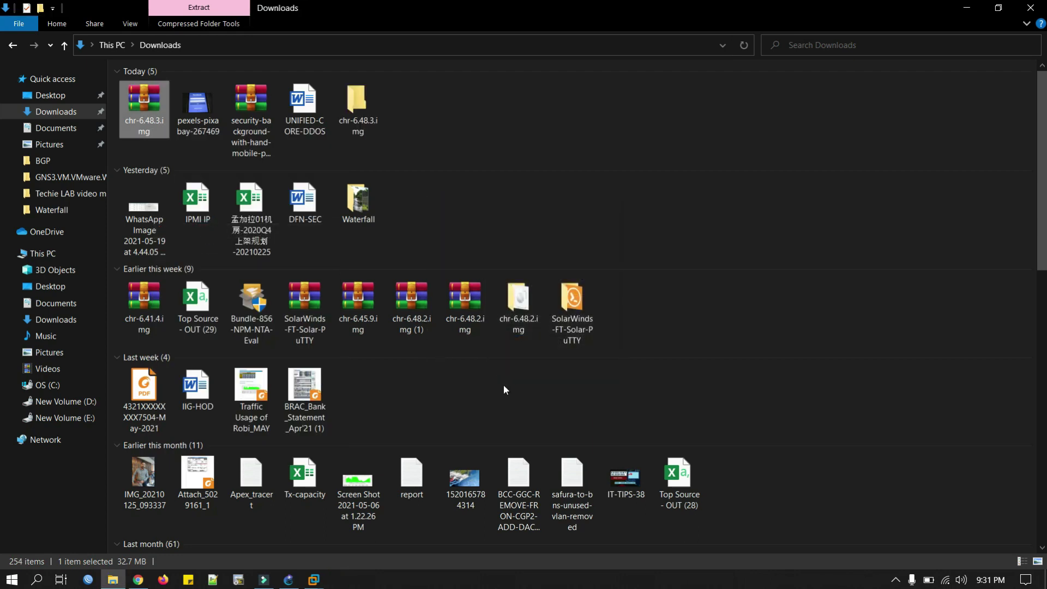
- Open the extracted folder to view the chr-6.48.3 disk image, widening the name column
{"action": "left_click", "coordinate": [345, 127]}
{"action": "double_click", "coordinate": [347, 127]}
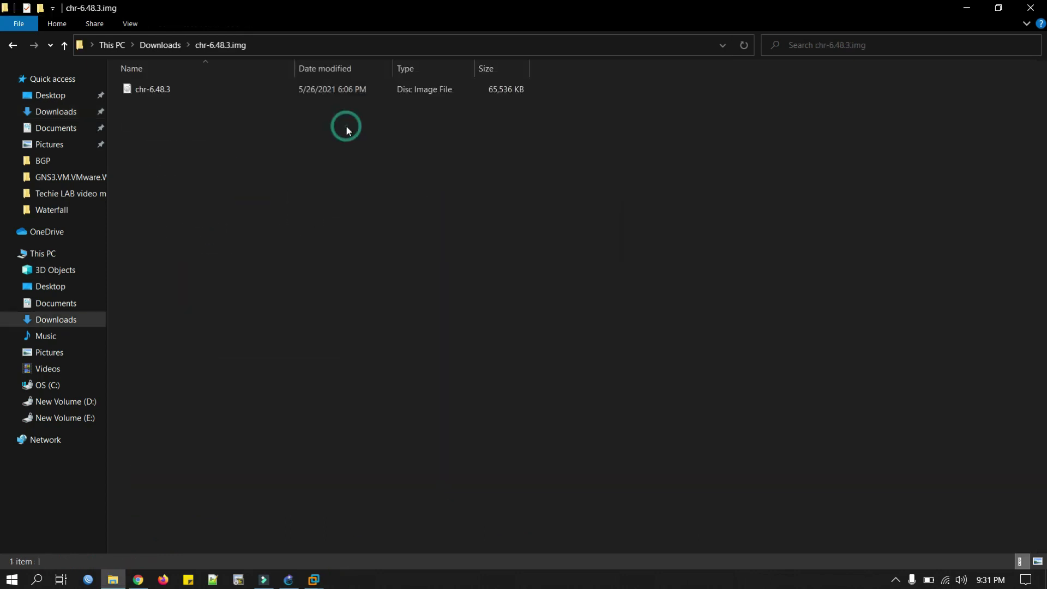
{"action": "left_click", "coordinate": [175, 91]}
{"action": "left_click_drag", "start_coordinate": [295, 68], "coordinate": [335, 68]}
{"action": "left_click", "coordinate": [260, 150]}
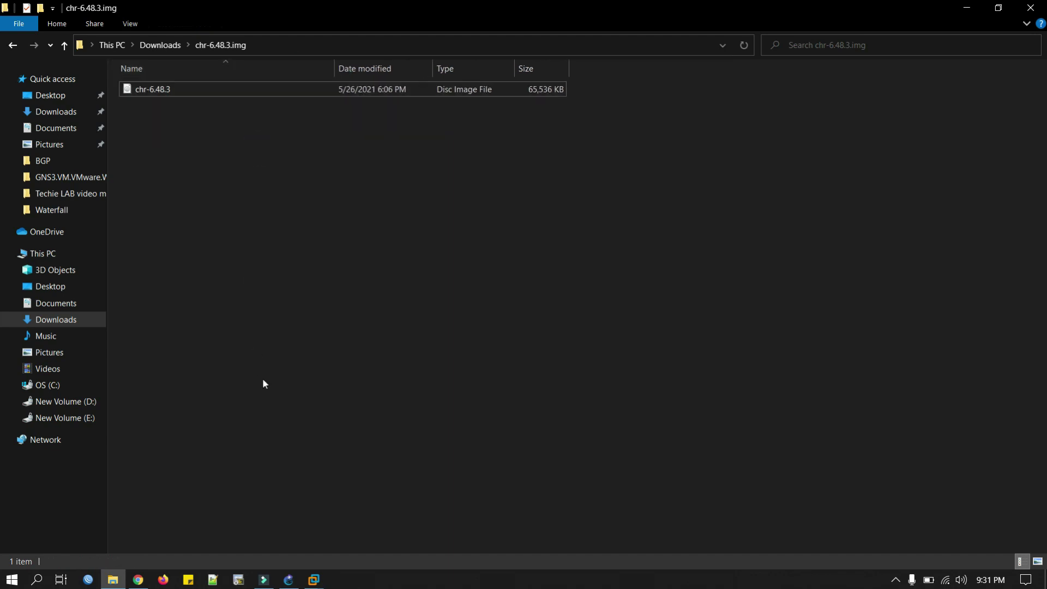
- Choose Downloads\chr-6.48.3.img\chr-6.48.3 as the Mikrotik disk image and finish the template
{"action": "left_click", "coordinate": [289, 580]}
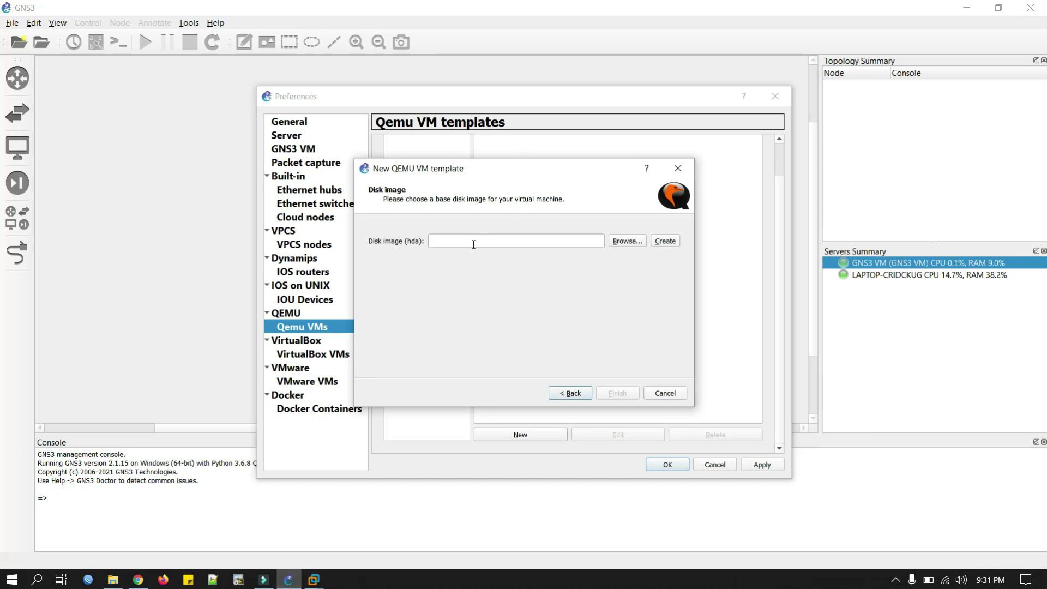
{"action": "left_click", "coordinate": [623, 245]}
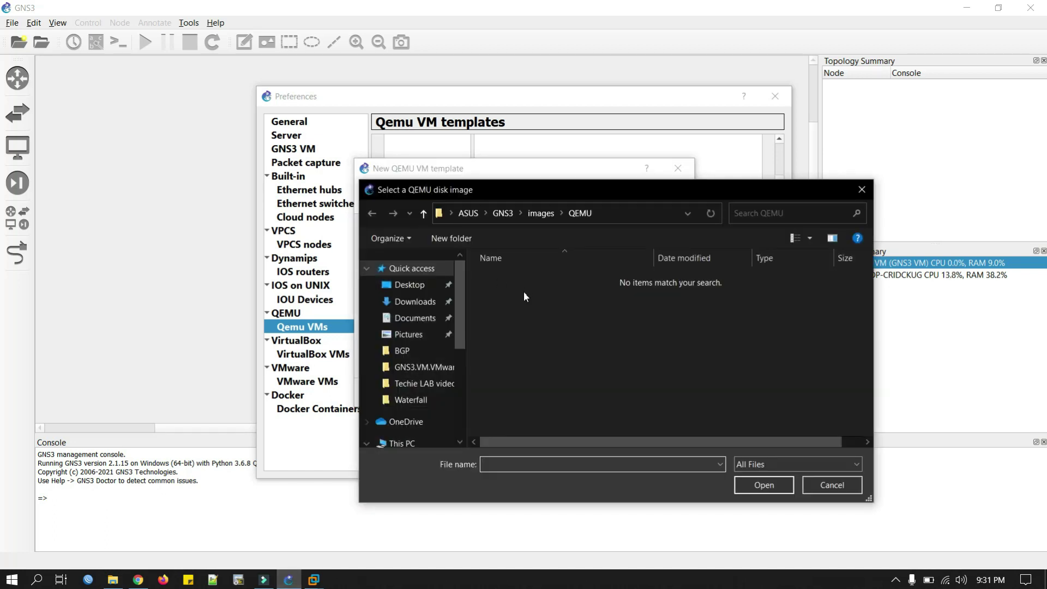
{"action": "left_click", "coordinate": [417, 304]}
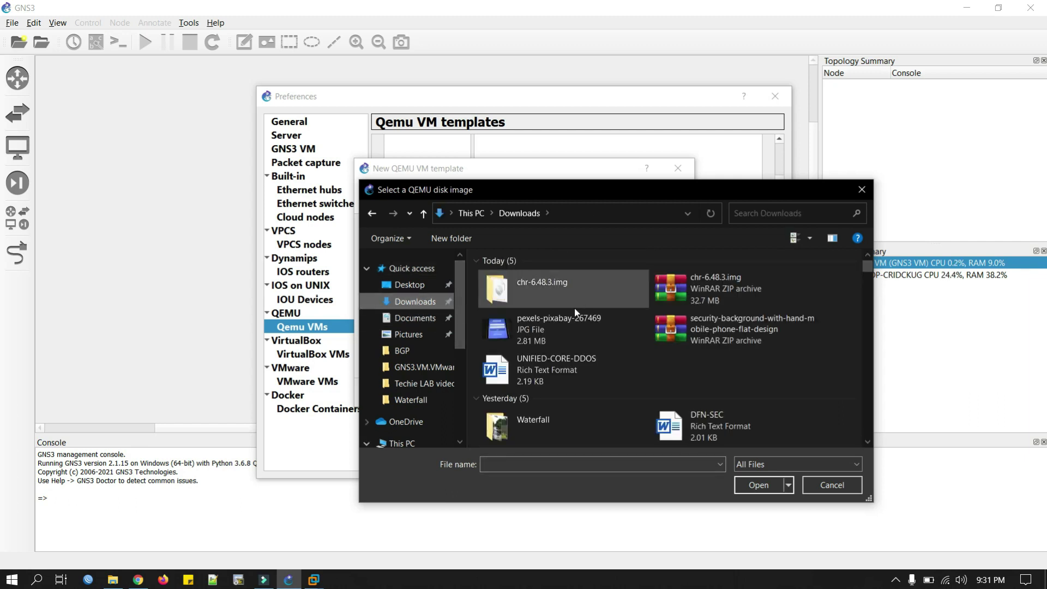
{"action": "double_click", "coordinate": [552, 299]}
{"action": "left_click", "coordinate": [521, 282]}
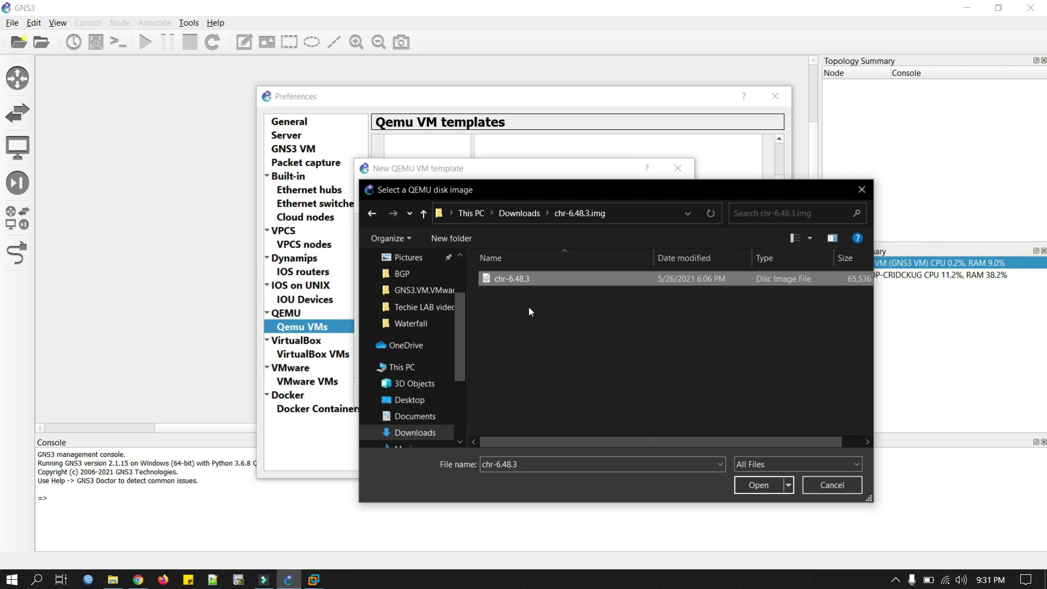
{"action": "left_click", "coordinate": [754, 489]}
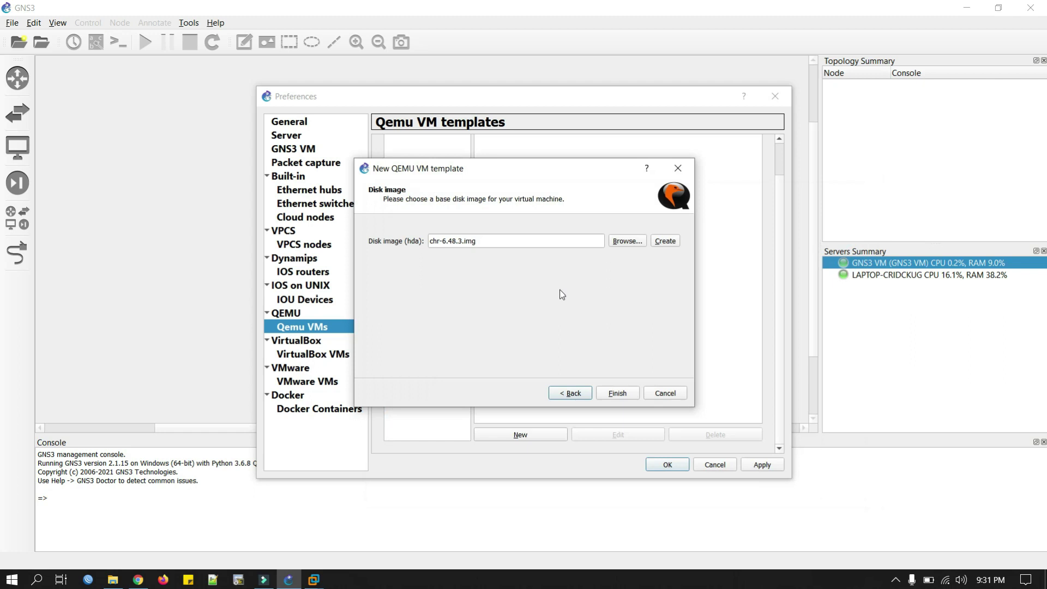
{"action": "left_click", "coordinate": [617, 393]}
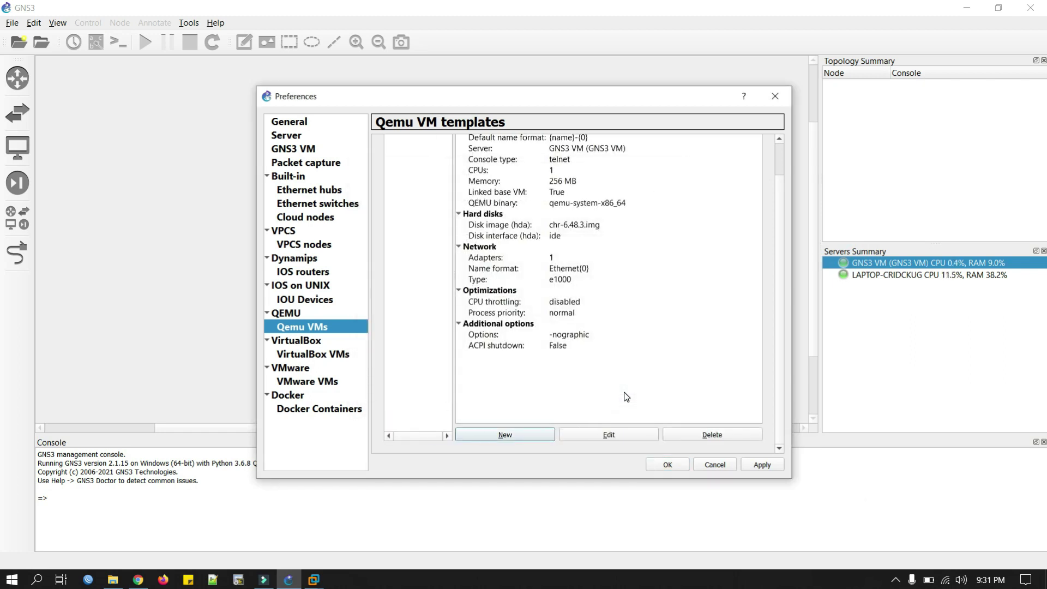
- Edit the Mikrotik template and set its category to Routers
{"action": "left_click", "coordinate": [630, 435]}
{"action": "left_click", "coordinate": [539, 152]}
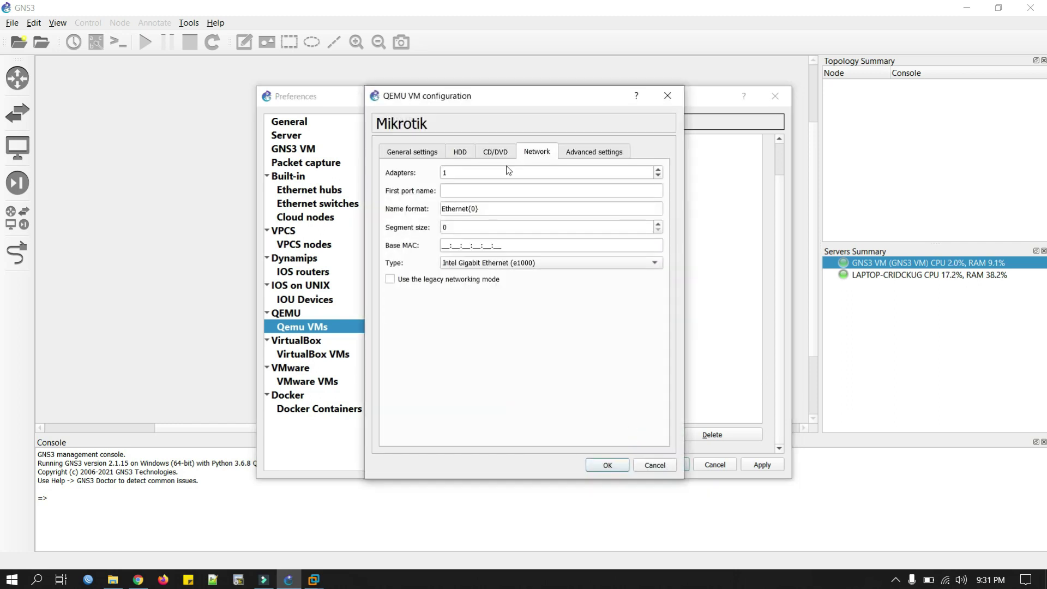
{"action": "double_click", "coordinate": [445, 173]}
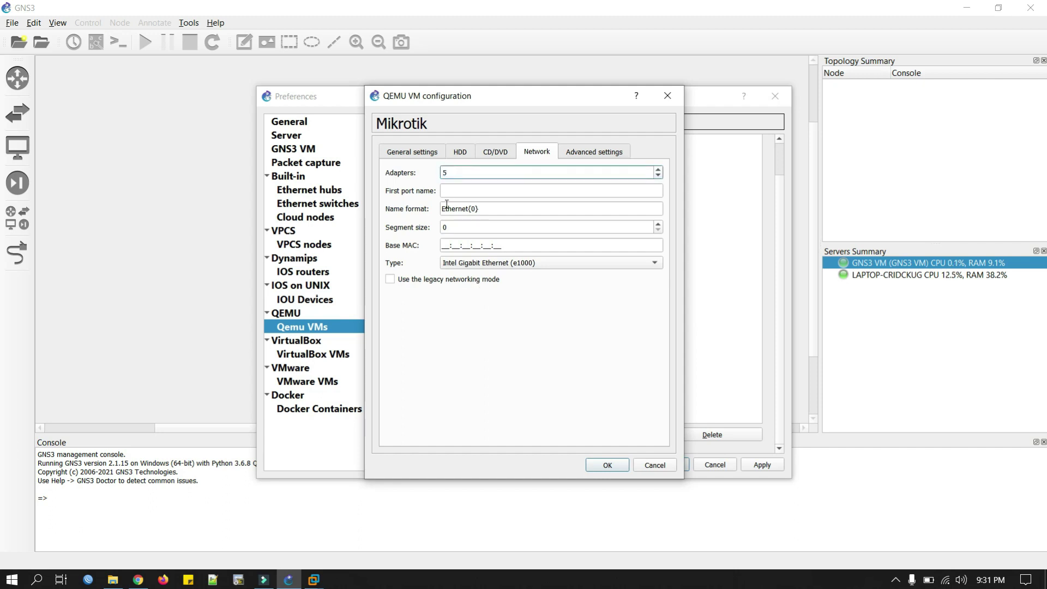
{"action": "left_click", "coordinate": [426, 154]}
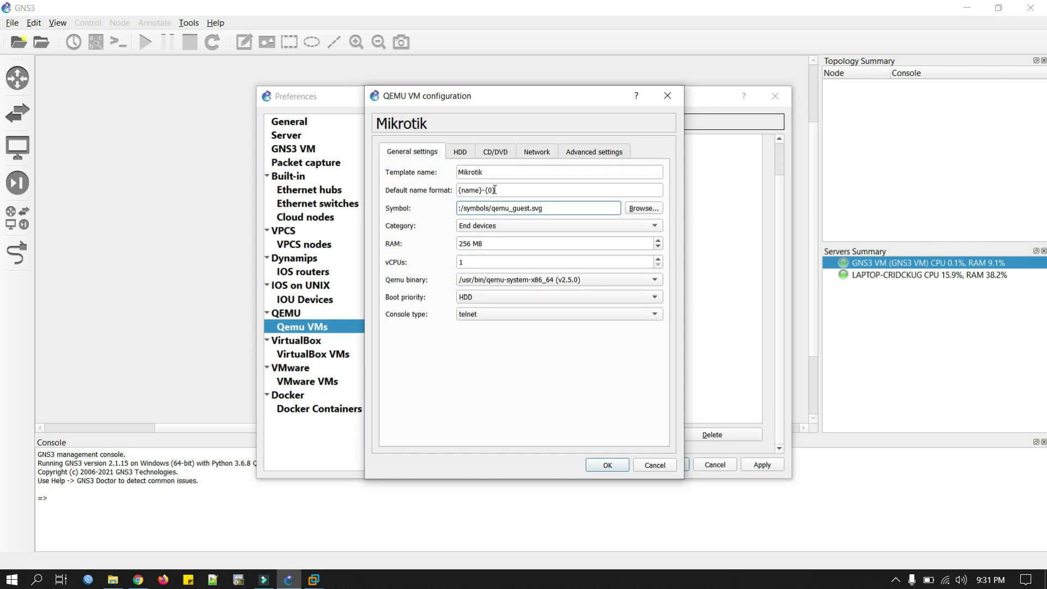
{"action": "left_click", "coordinate": [493, 226]}
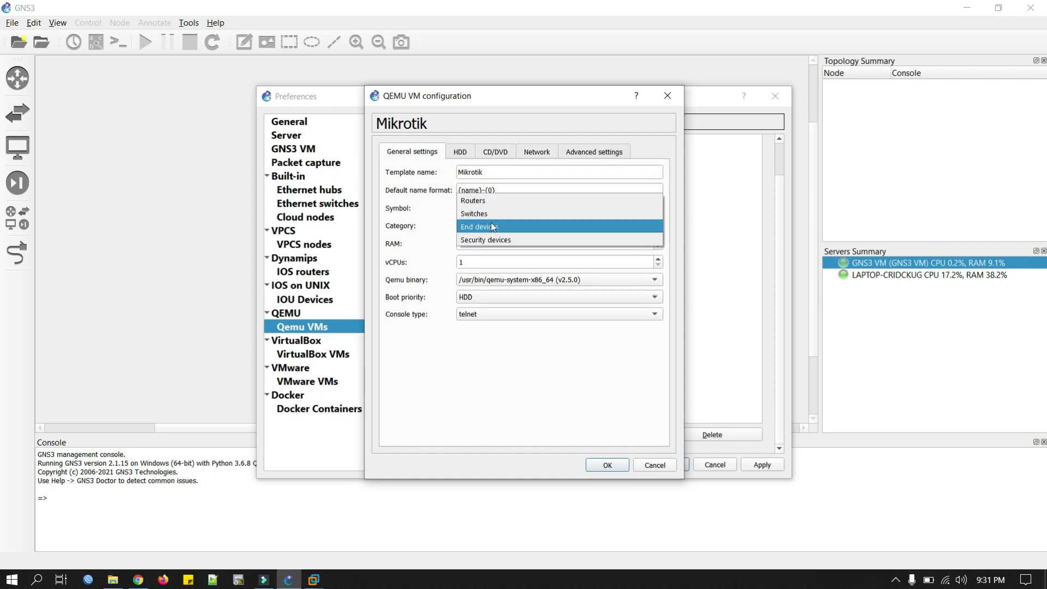
{"action": "left_click", "coordinate": [481, 202]}
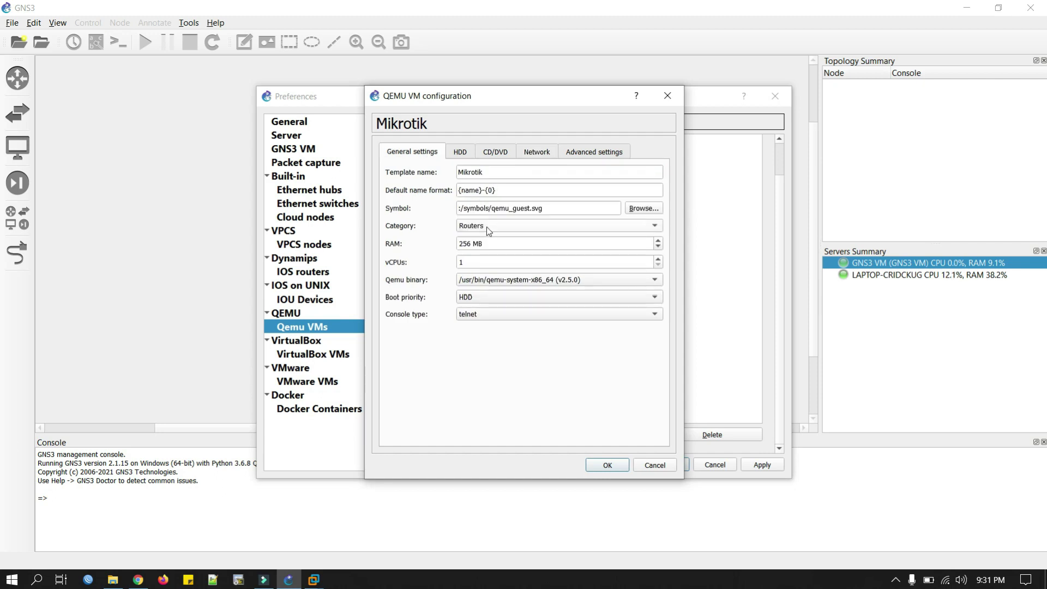
- Give the template the router_firewall symbol, then save and apply the preferences
{"action": "left_click", "coordinate": [653, 209]}
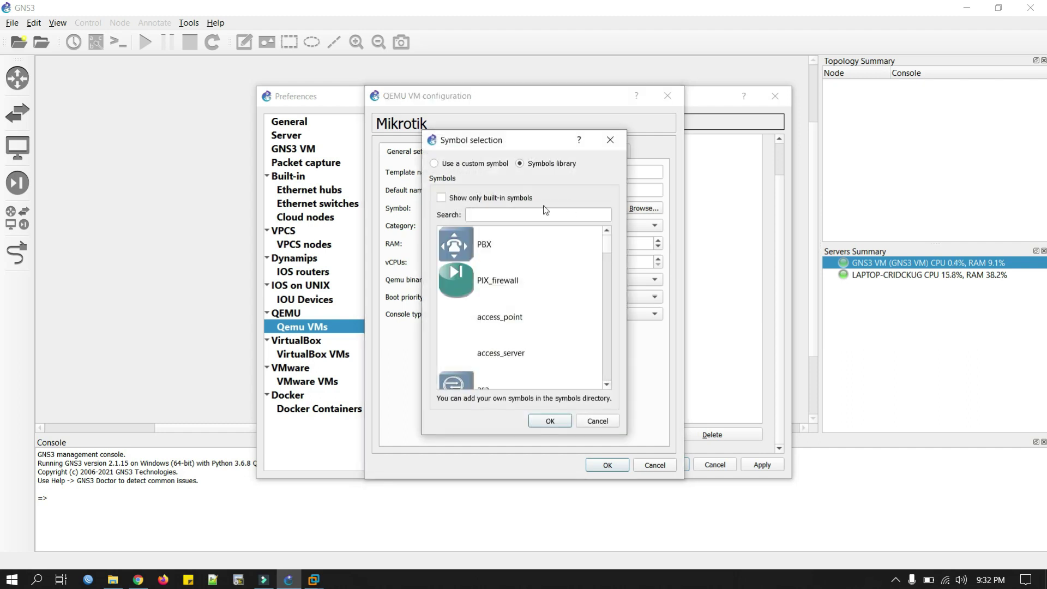
{"action": "left_click", "coordinate": [499, 212]}
{"action": "type", "text": "rout"}
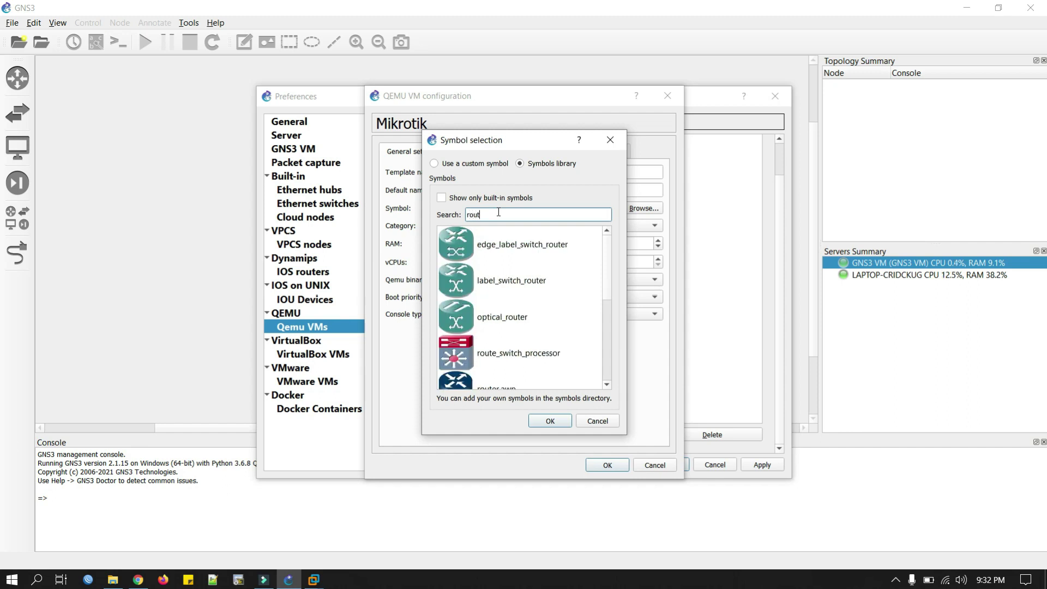
{"action": "left_click", "coordinate": [493, 353]}
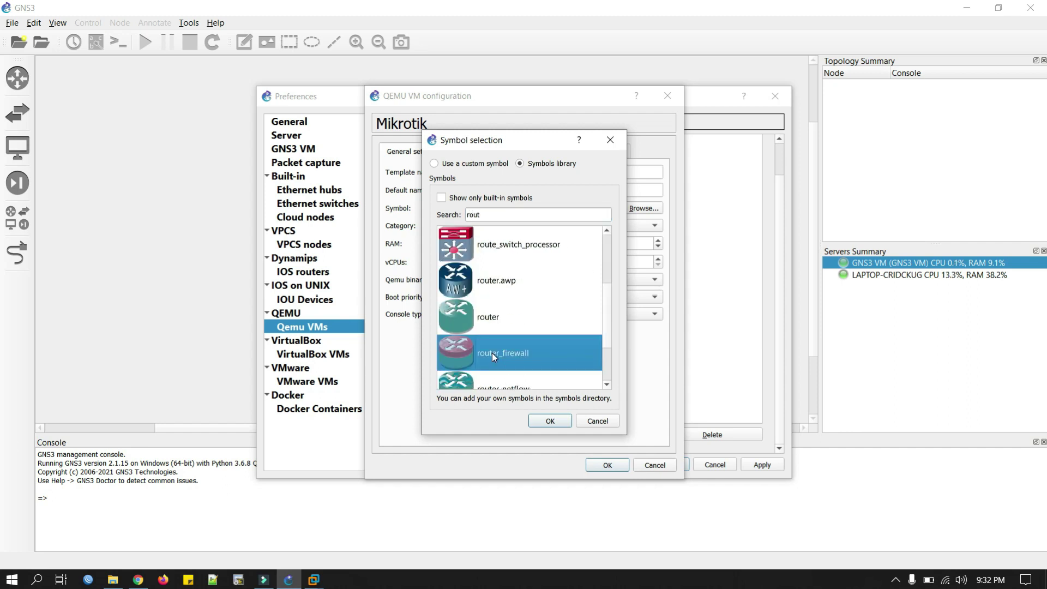
{"action": "left_click", "coordinate": [550, 421]}
{"action": "left_click", "coordinate": [609, 468]}
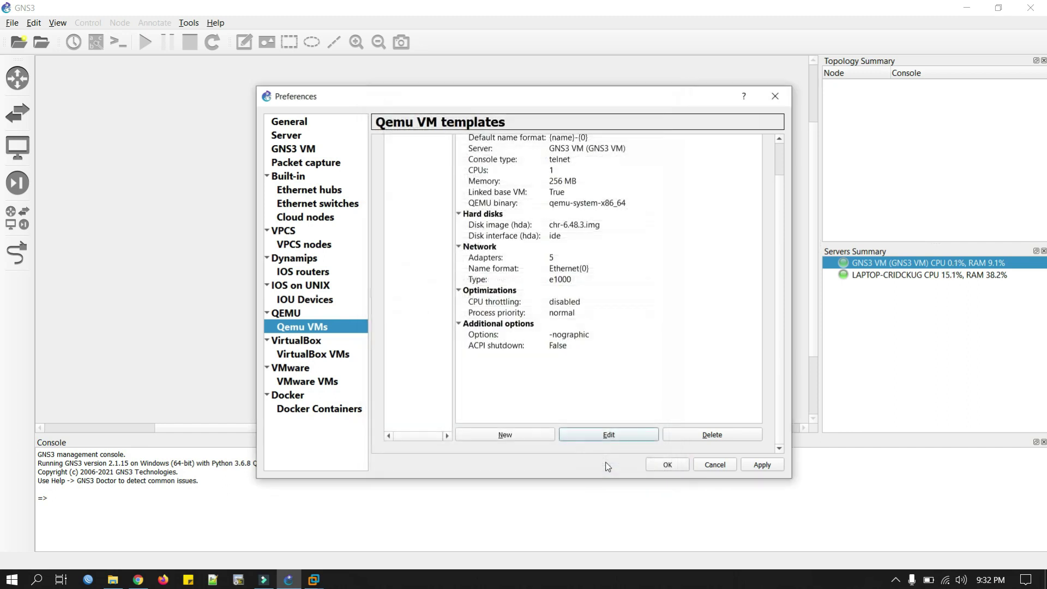
{"action": "left_click", "coordinate": [762, 464]}
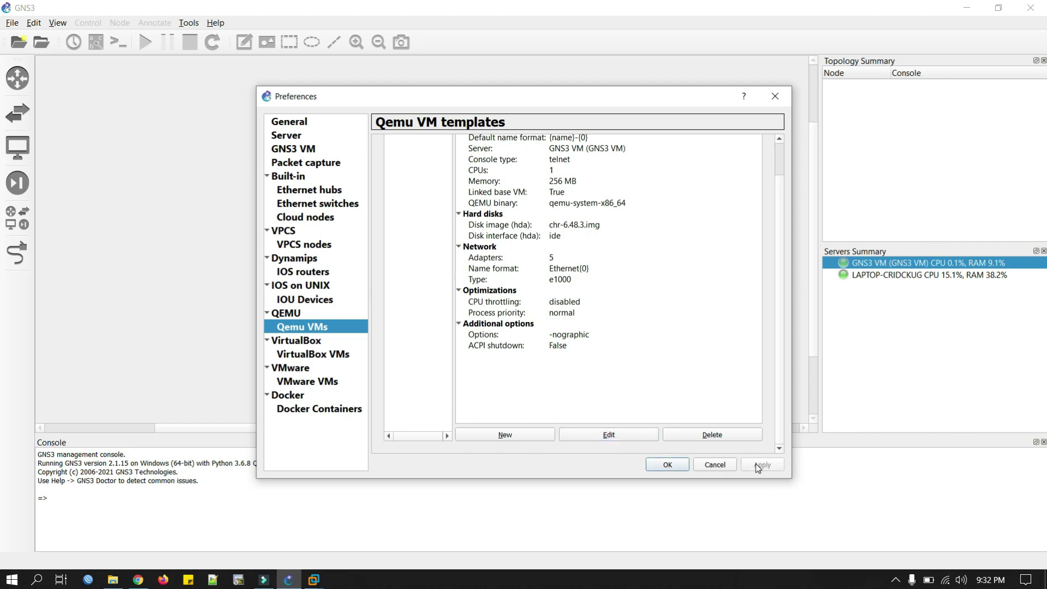
{"action": "left_click", "coordinate": [667, 465]}
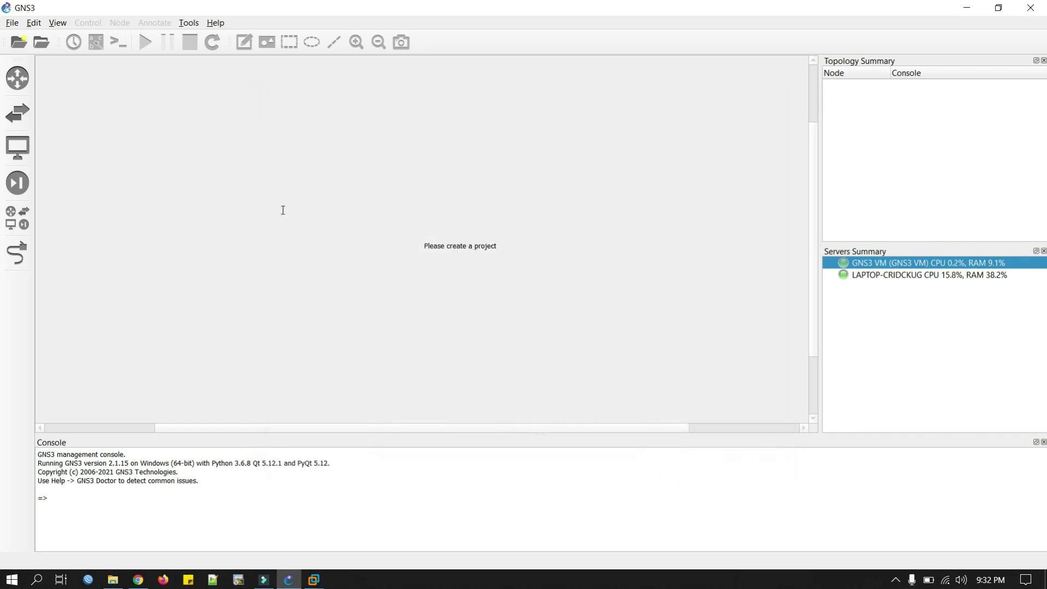
- Create a new project named mikrotik-basic
{"action": "left_click", "coordinate": [19, 43]}
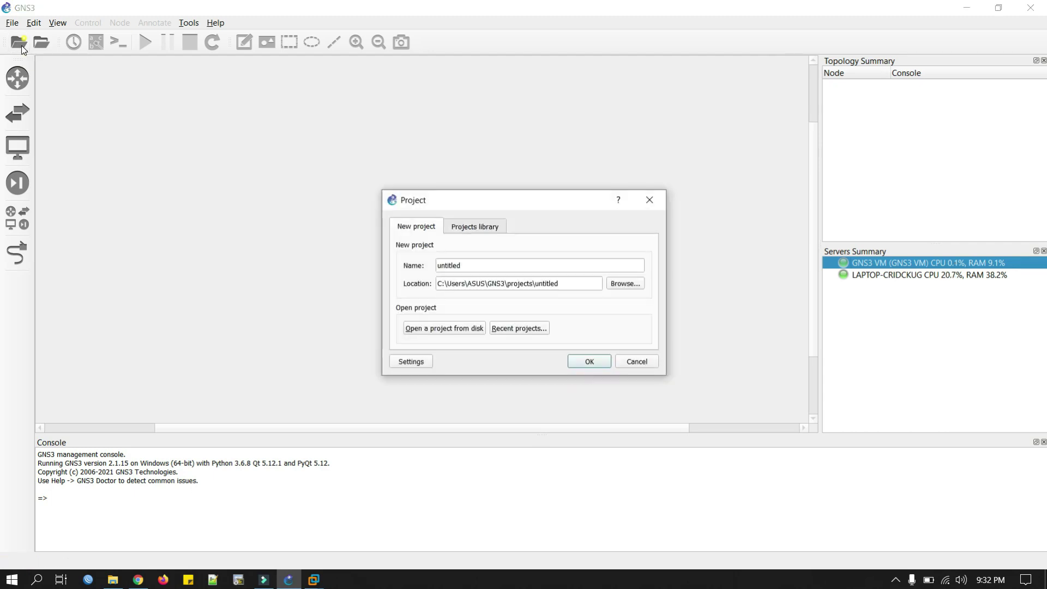
{"action": "double_click", "coordinate": [464, 265]}
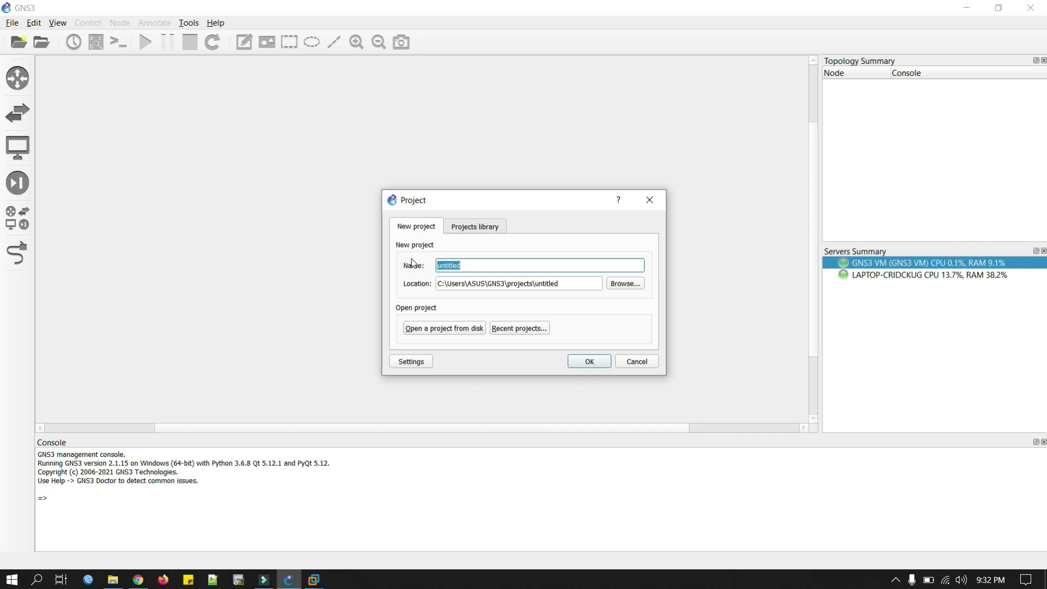
{"action": "type", "text": "mikrotik-basic"}
{"action": "left_click", "coordinate": [599, 362]}
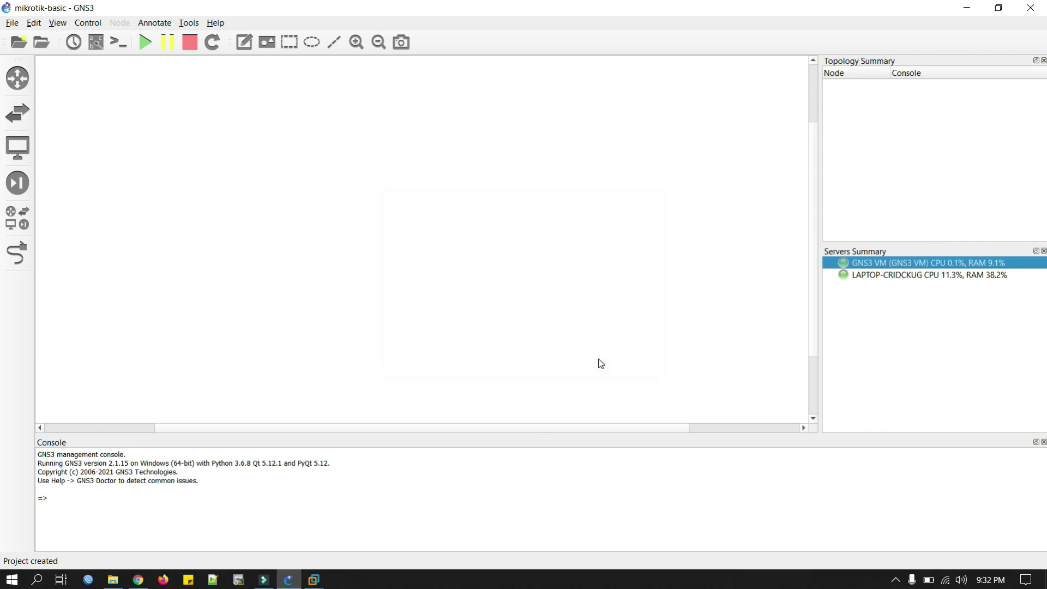
- Filter devices by 'mik' and place two Mikrotik routers on the canvas
{"action": "left_click", "coordinate": [21, 227]}
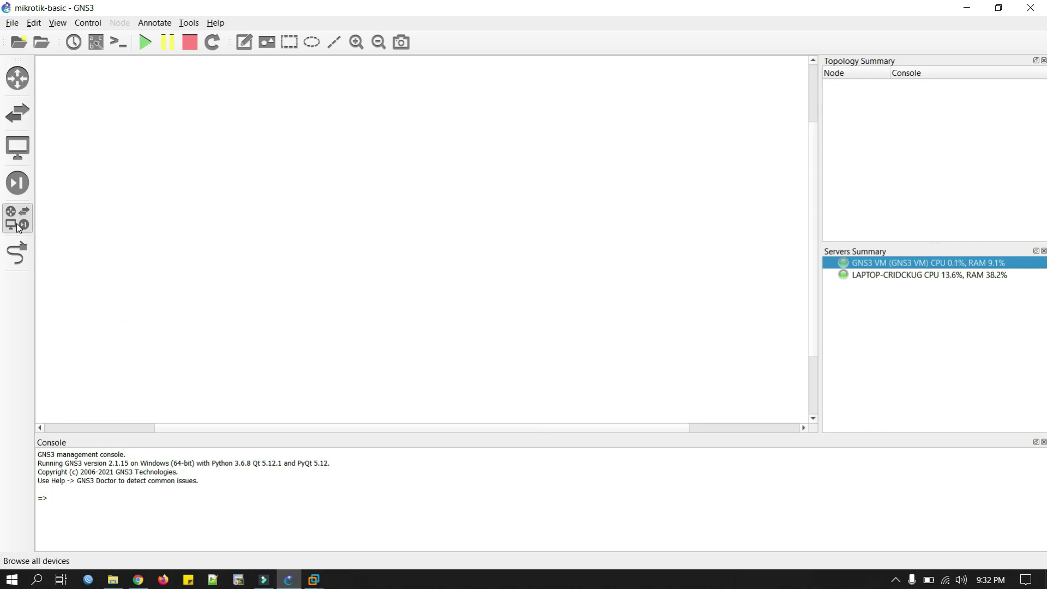
{"action": "left_click", "coordinate": [99, 86]}
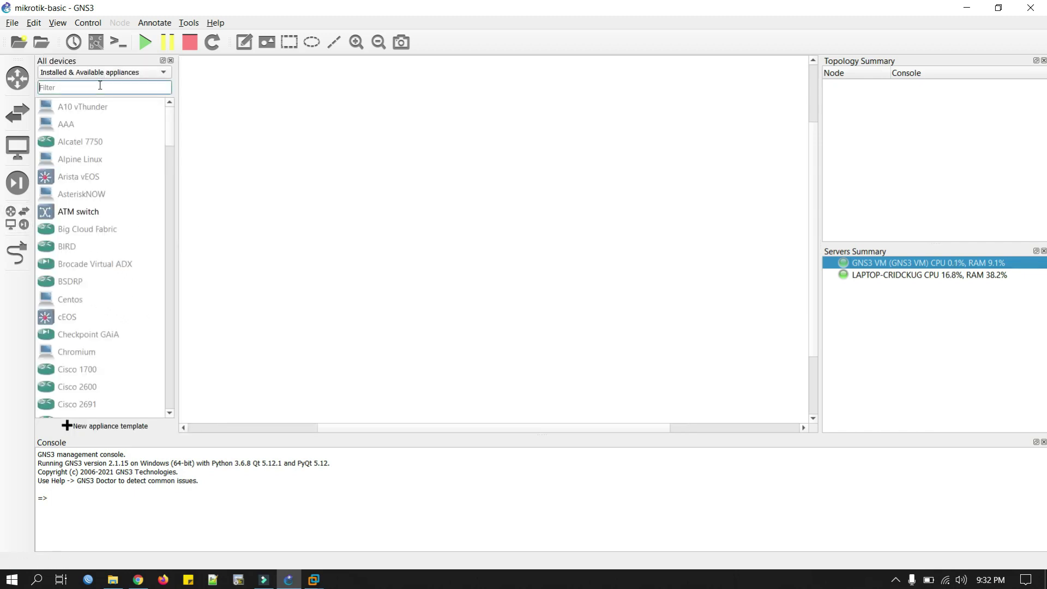
{"action": "type", "text": "mikr"}
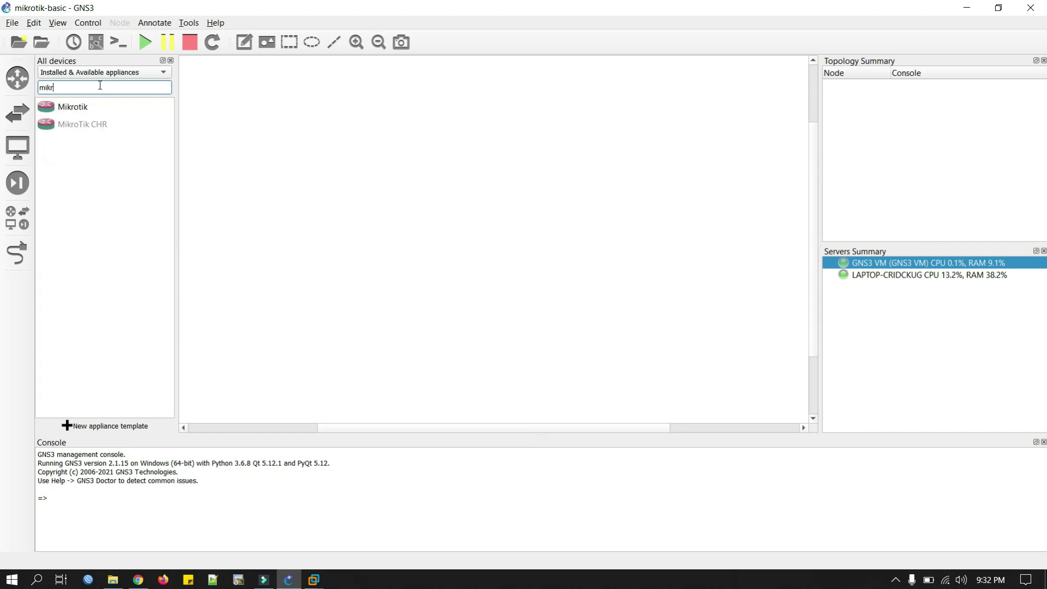
{"action": "left_click_drag", "start_coordinate": [78, 105], "coordinate": [278, 157]}
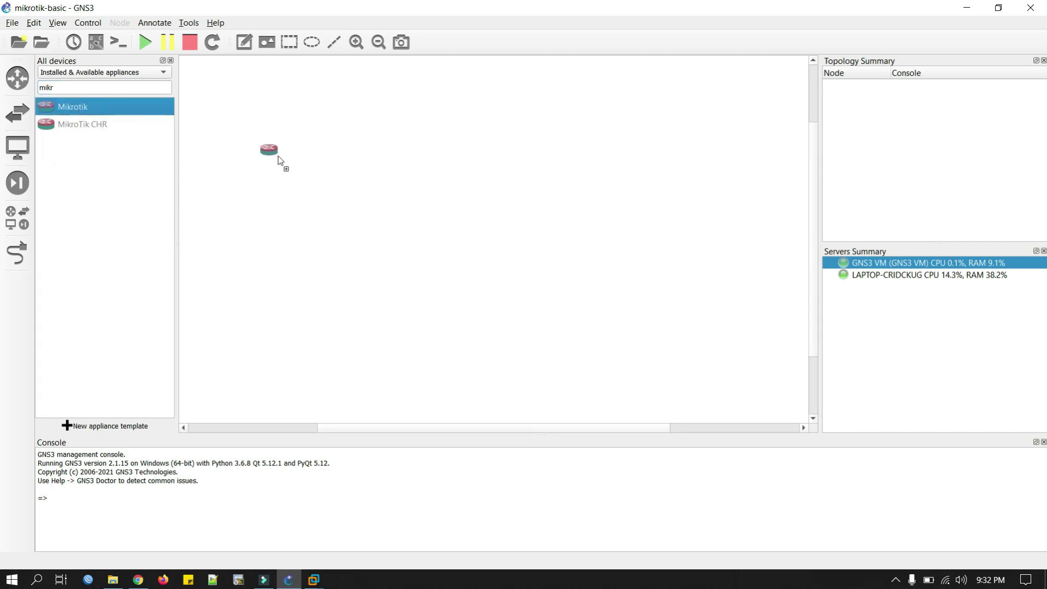
{"action": "left_click_drag", "start_coordinate": [354, 186], "coordinate": [352, 186]}
{"action": "left_click_drag", "start_coordinate": [86, 112], "coordinate": [552, 198]}
- Link Mikrotik-1 Ethernet0 to Mikrotik-2 Ethernet0, show interface labels, and select both routers
{"action": "left_click", "coordinate": [19, 251]}
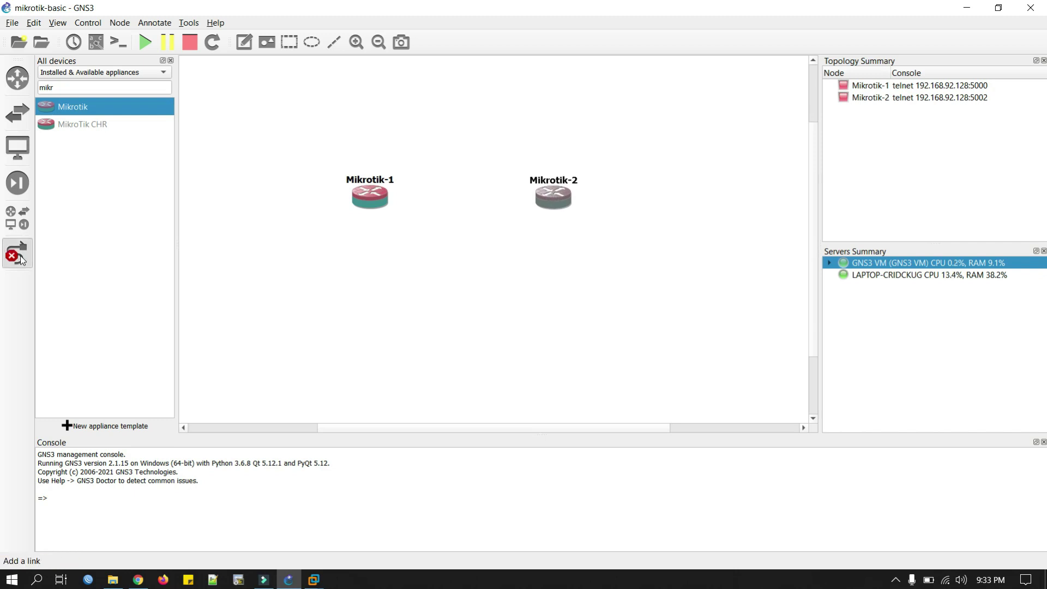
{"action": "left_click", "coordinate": [381, 197]}
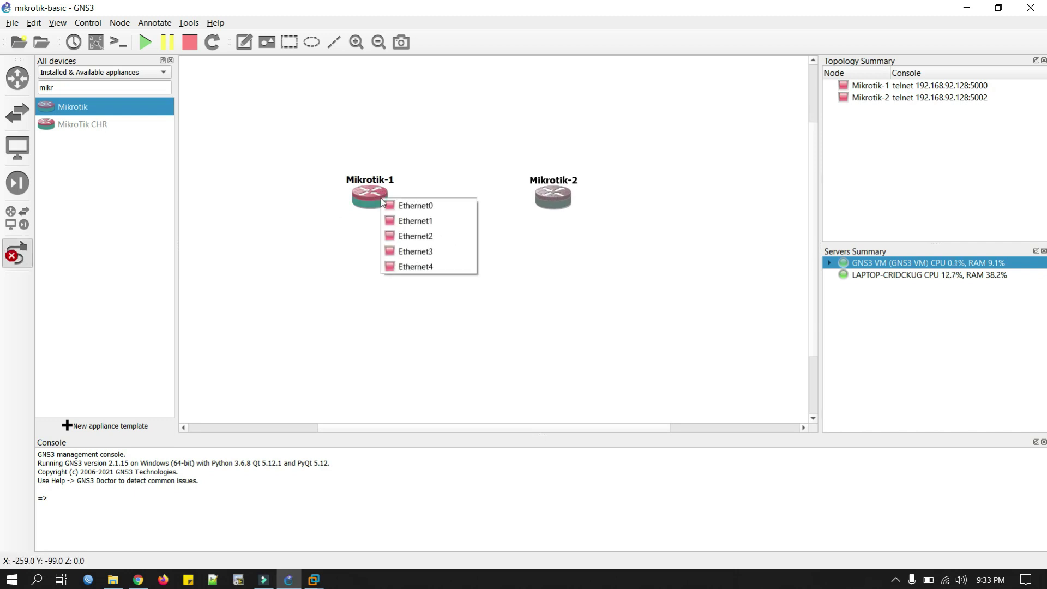
{"action": "left_click", "coordinate": [410, 206]}
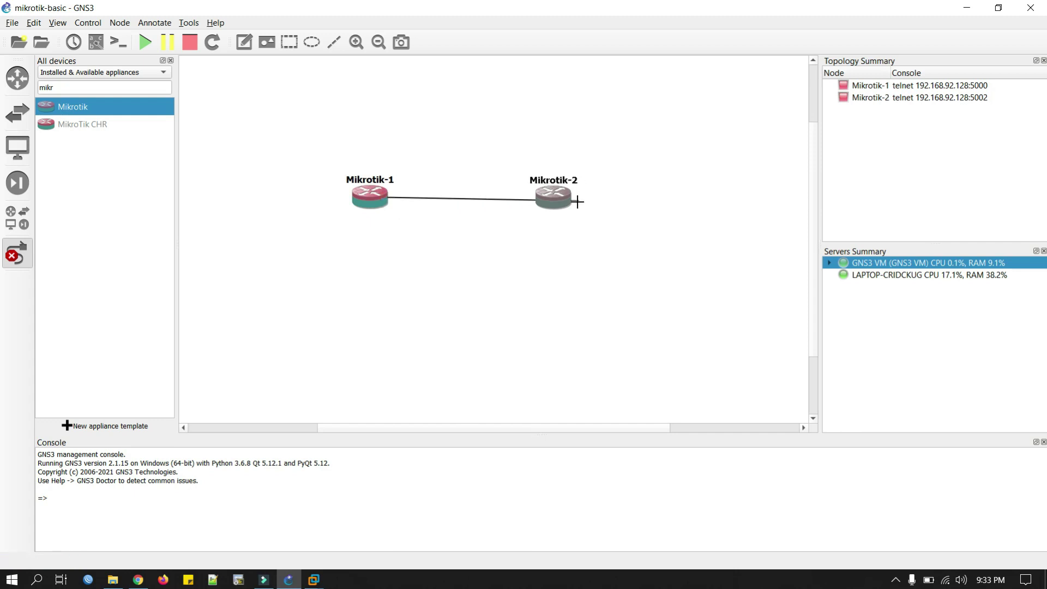
{"action": "left_click", "coordinate": [561, 199]}
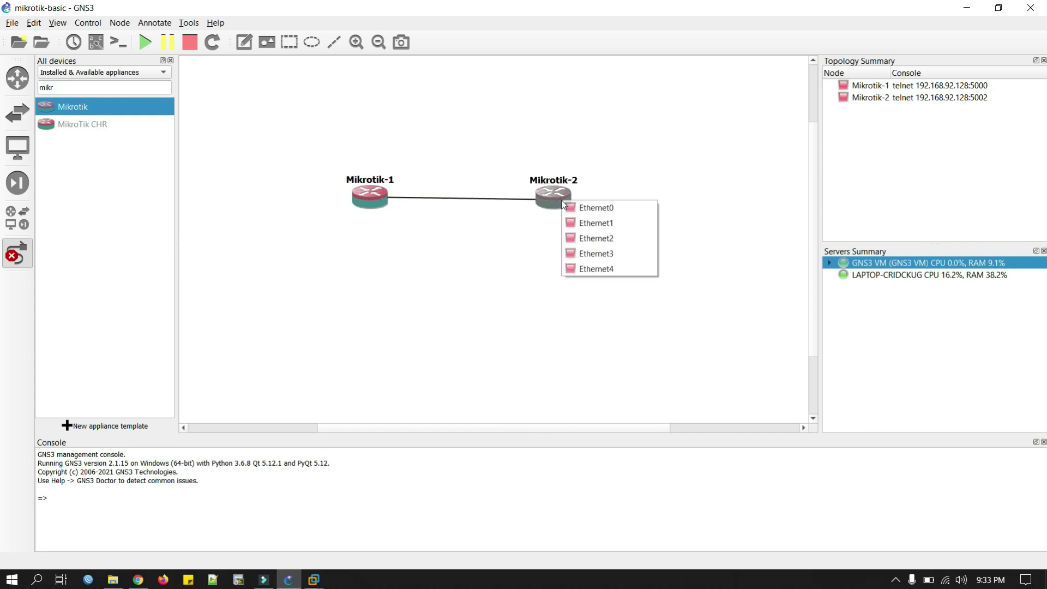
{"action": "left_click", "coordinate": [616, 213]}
{"action": "right_click", "coordinate": [606, 194]}
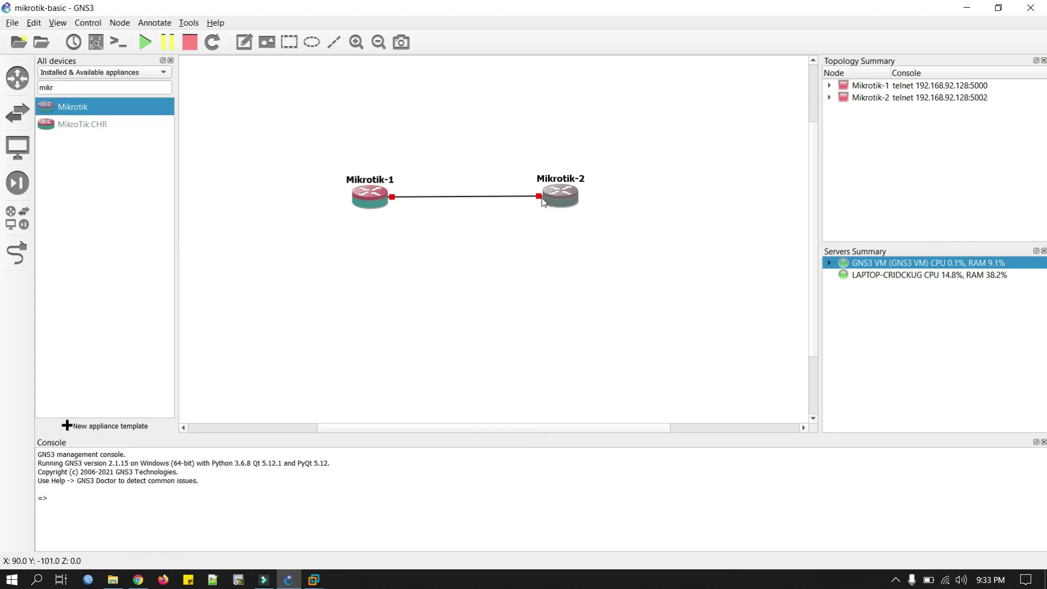
{"action": "left_click", "coordinate": [96, 43]}
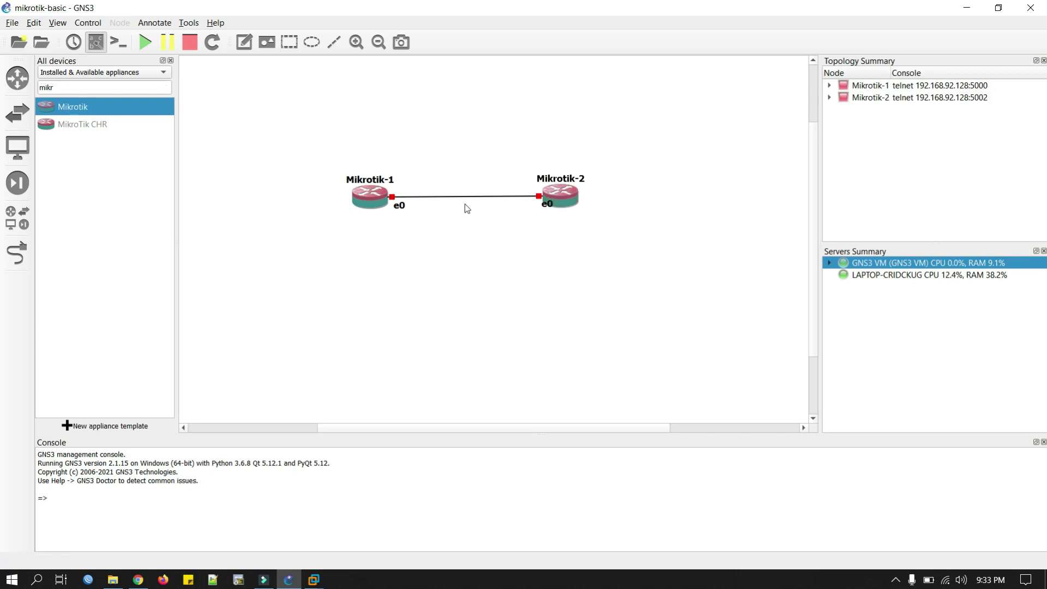
{"action": "key", "text": "ctrl+a"}
- Start both routers and open their consoles, moving Mikrotik-2's window so both are visible
{"action": "left_click", "coordinate": [145, 42]}
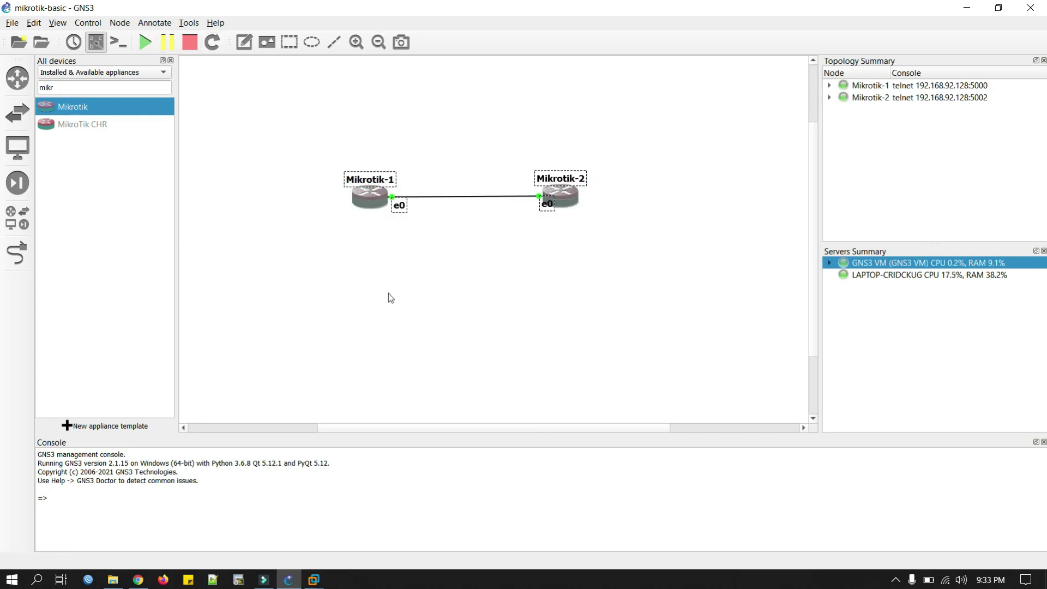
{"action": "right_click", "coordinate": [370, 202]}
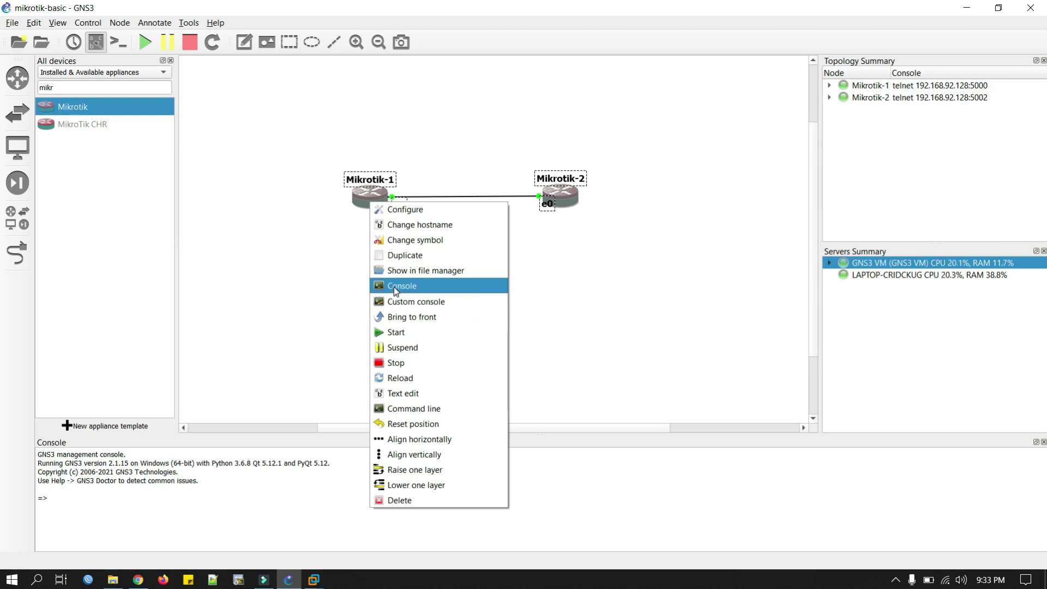
{"action": "left_click", "coordinate": [394, 287]}
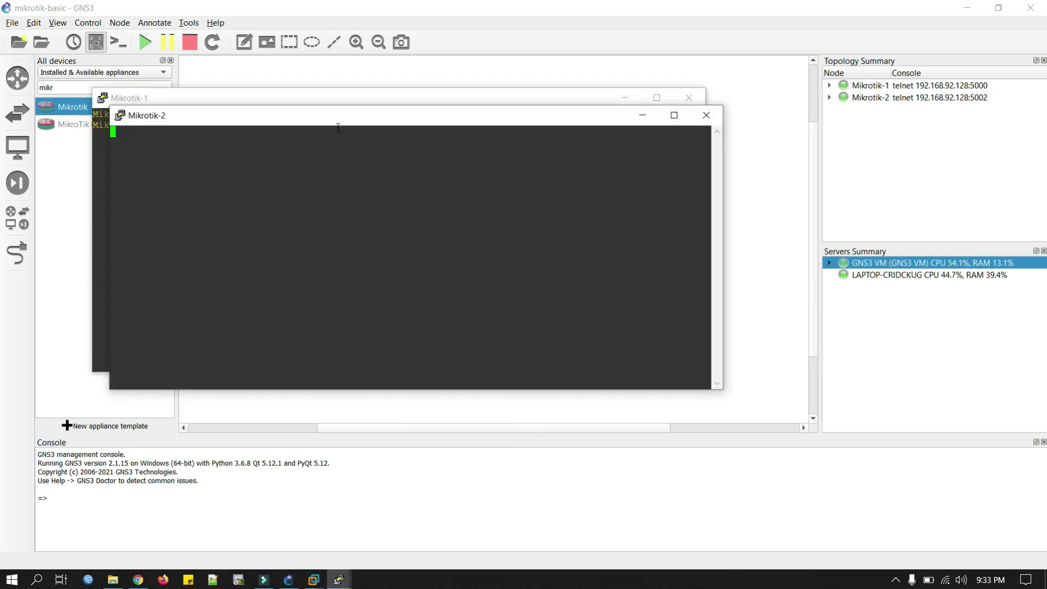
{"action": "left_click_drag", "start_coordinate": [336, 119], "coordinate": [636, 186]}
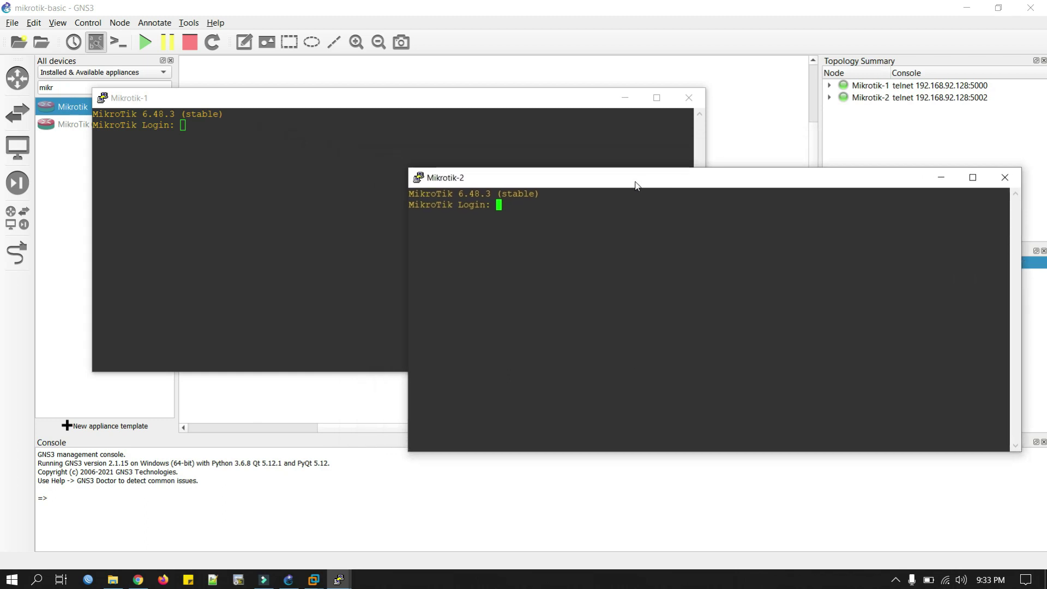